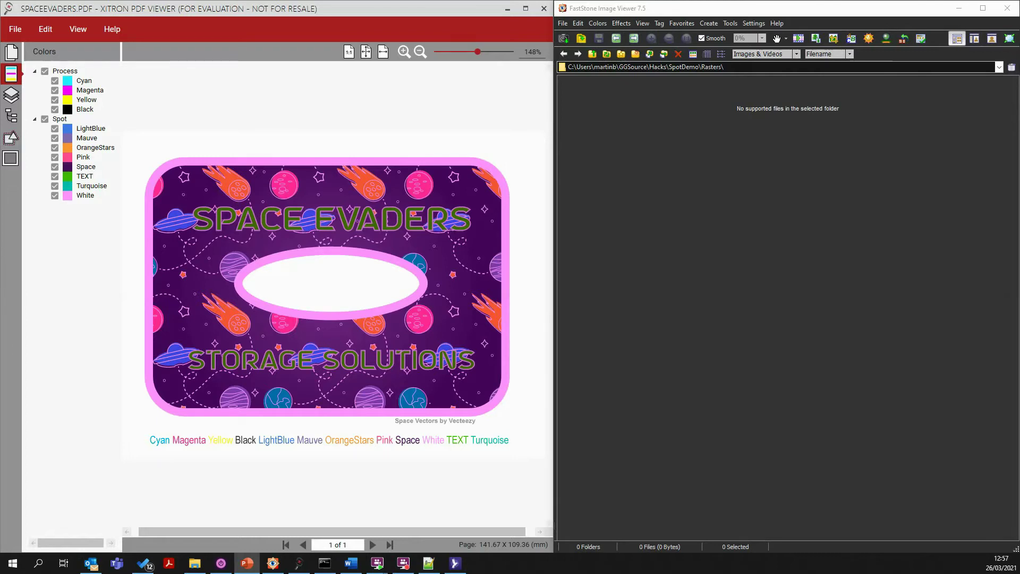
Output the B1 and B2 rasters from the Command Prompt and open Black-1-B1.TIFF full screen in FastStone Image Viewer
key(alt+Tab)
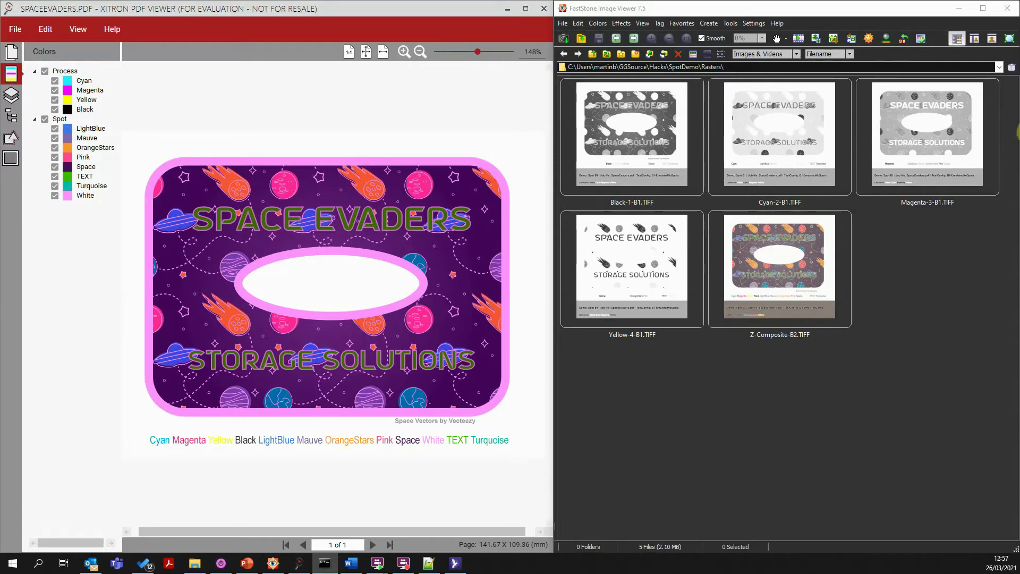
click(611, 103)
double_click(613, 105)
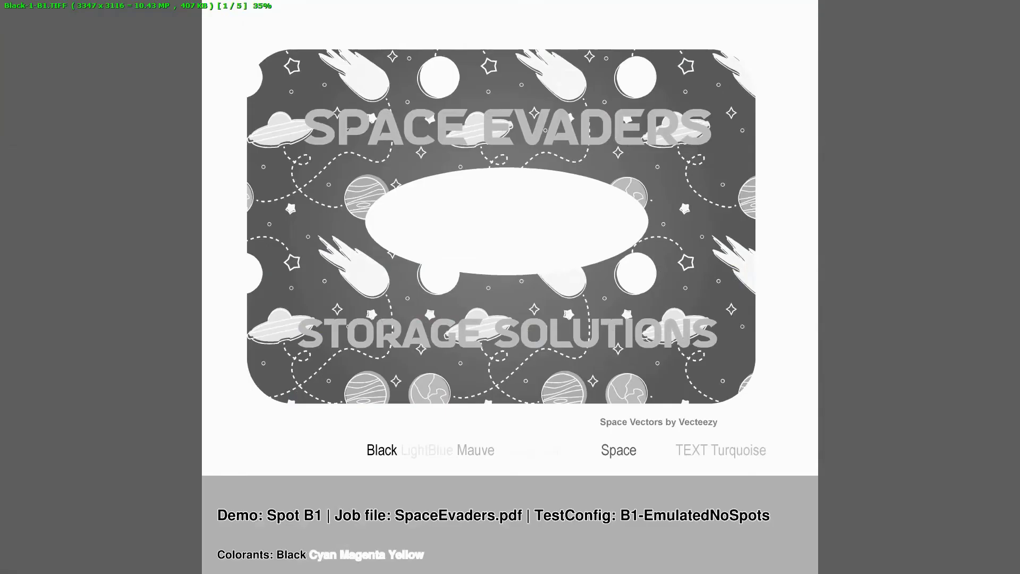
Examine the B1 cyan, magenta and yellow separations and Z-Composite-B2.TIFF full screen, and return to the thumbnails
key(Right)
key(Left)
key(Right)
key(Right)
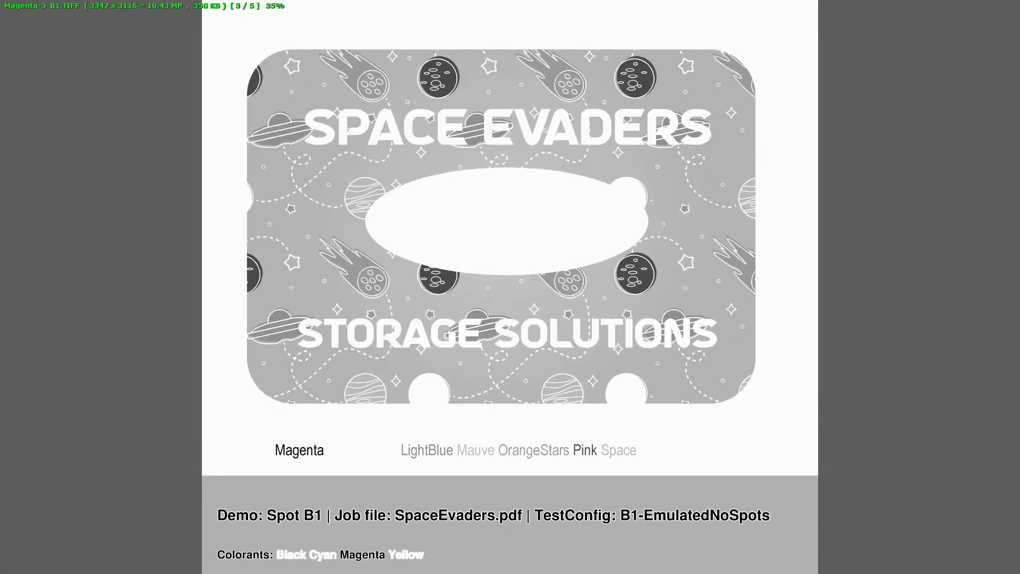
key(Right)
key(Right)
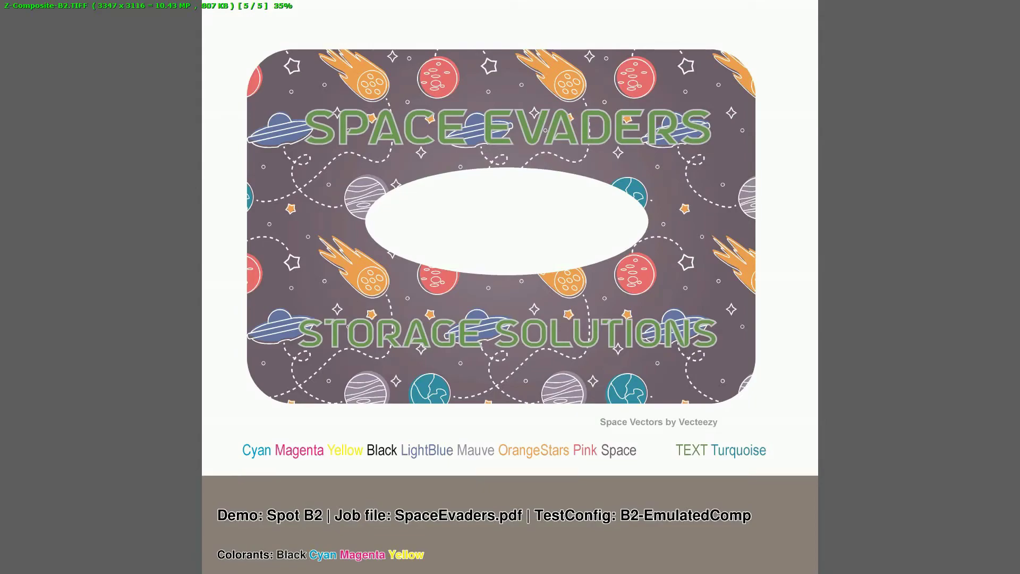
key(Escape)
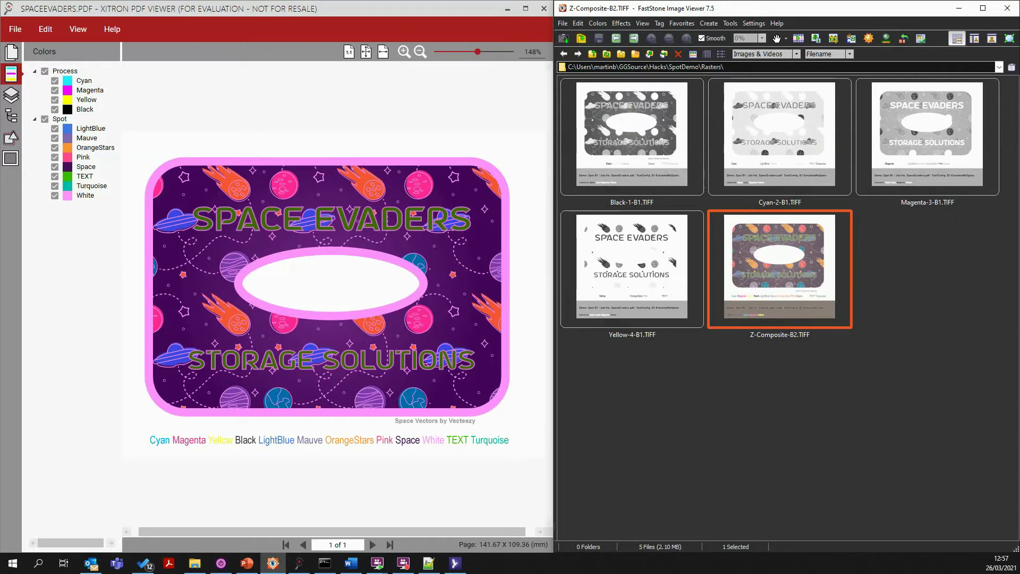
Output the B3 rasters from the Command Prompt and re-sort the raster thumbnails by filename
key(alt+Tab)
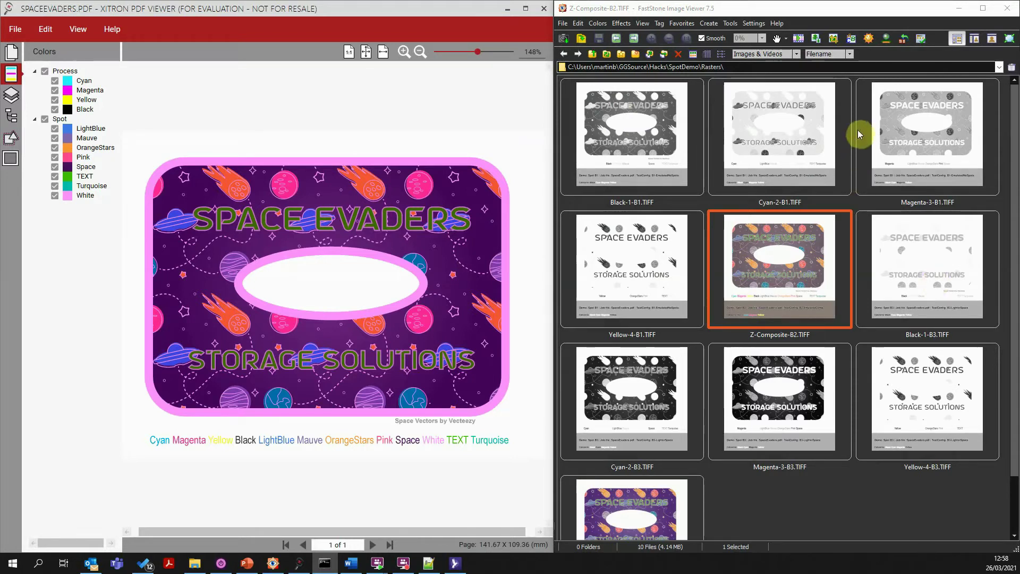
click(825, 56)
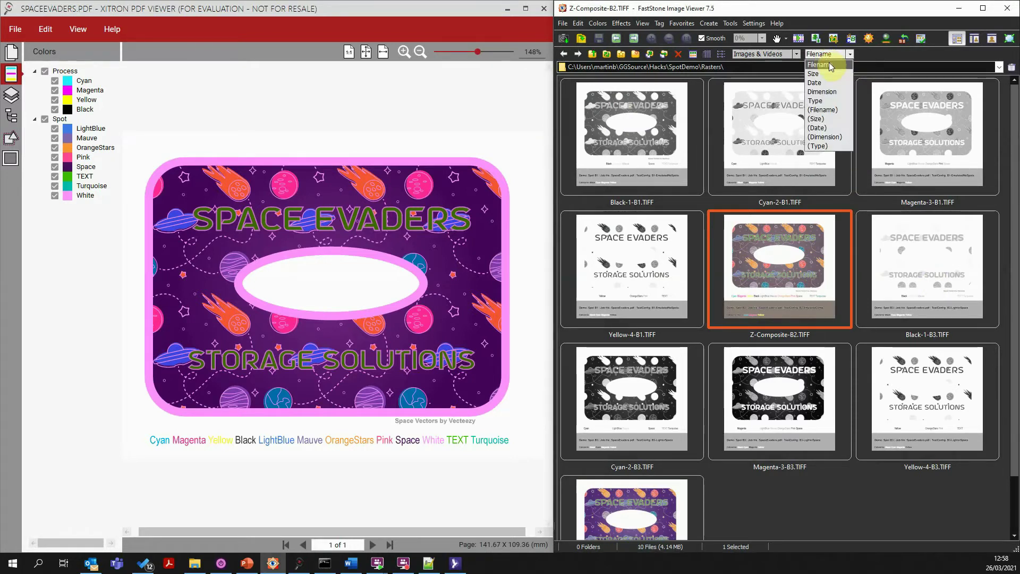
click(828, 64)
key(Left)
key(Left)
Compare the B1 and B3 separations full screen, from Black-1-B1.TIFF through the yellow plates to the B2 and B3 composites
click(660, 153)
double_click(660, 152)
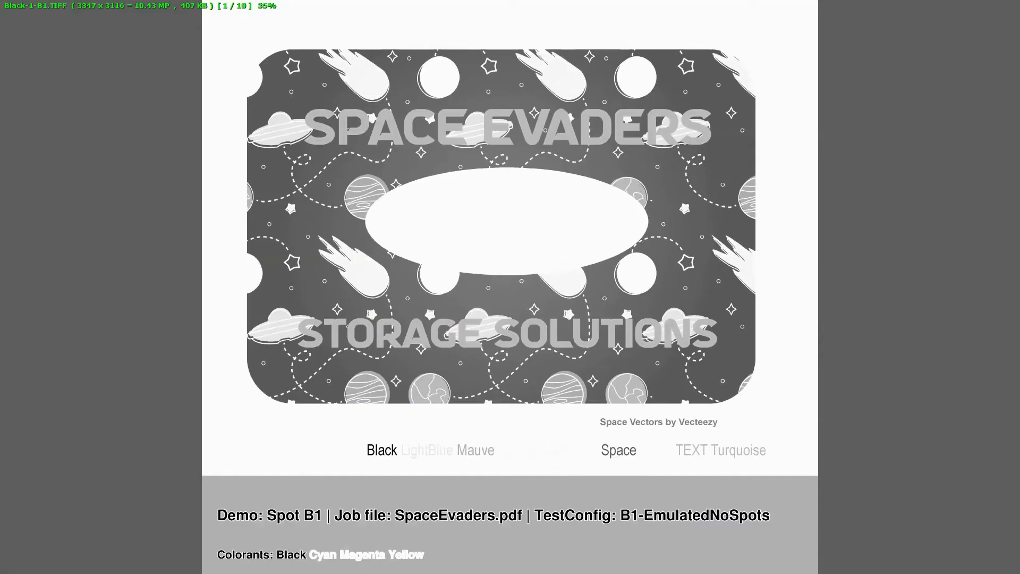
key(Right)
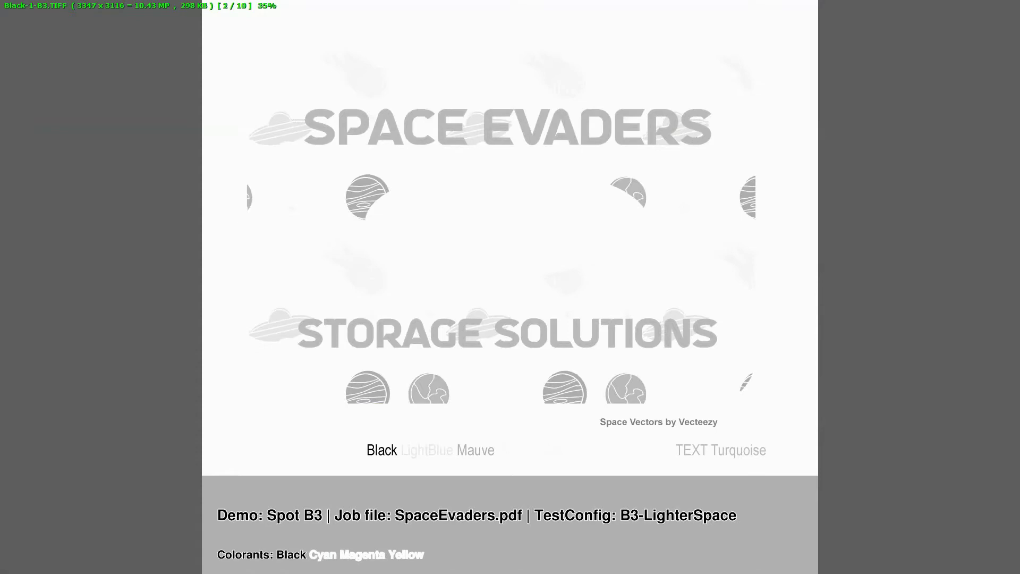
key(Right)
key(Right)
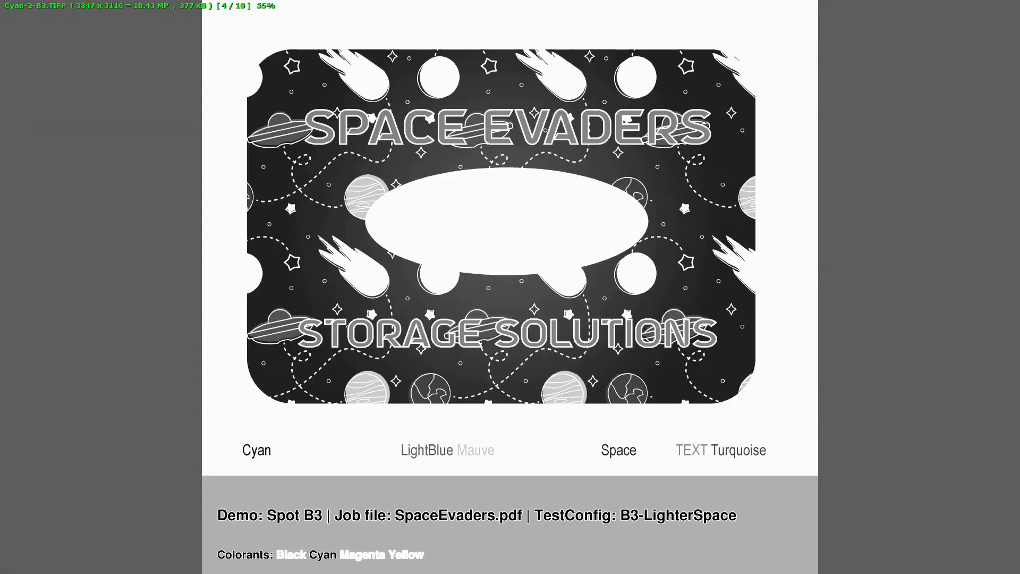
key(Right)
key(Right)
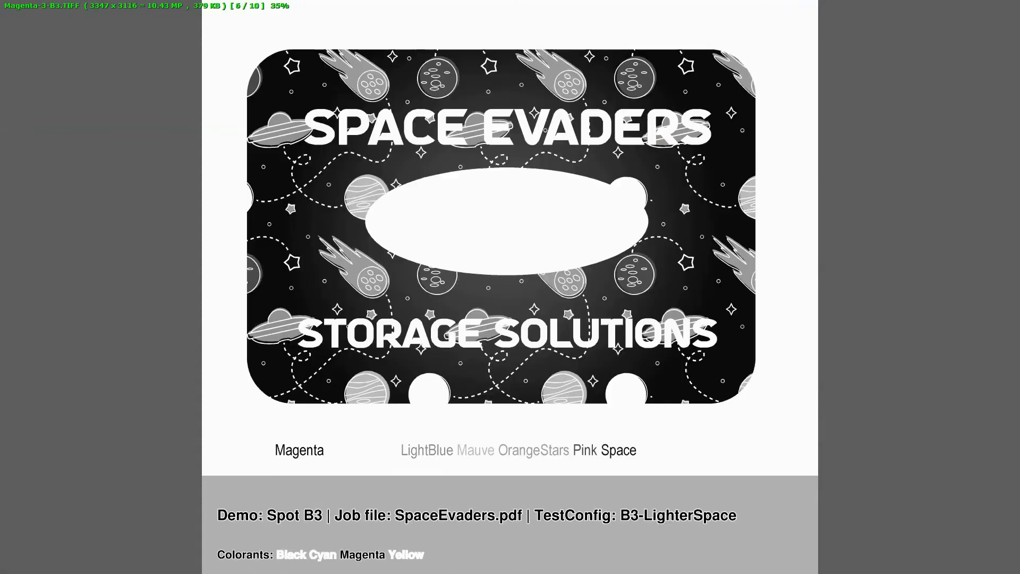
key(Right)
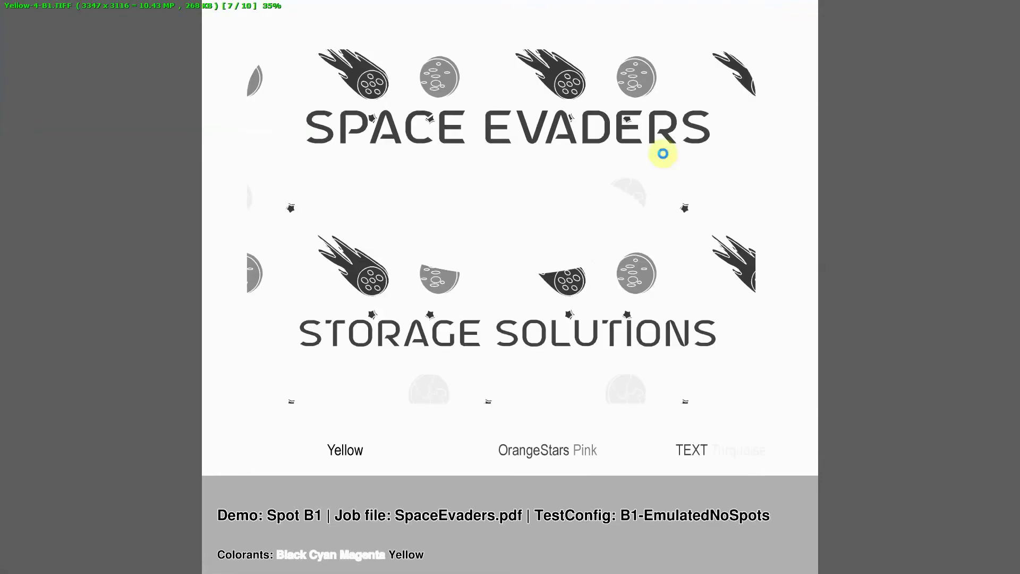
key(Right)
key(Right)
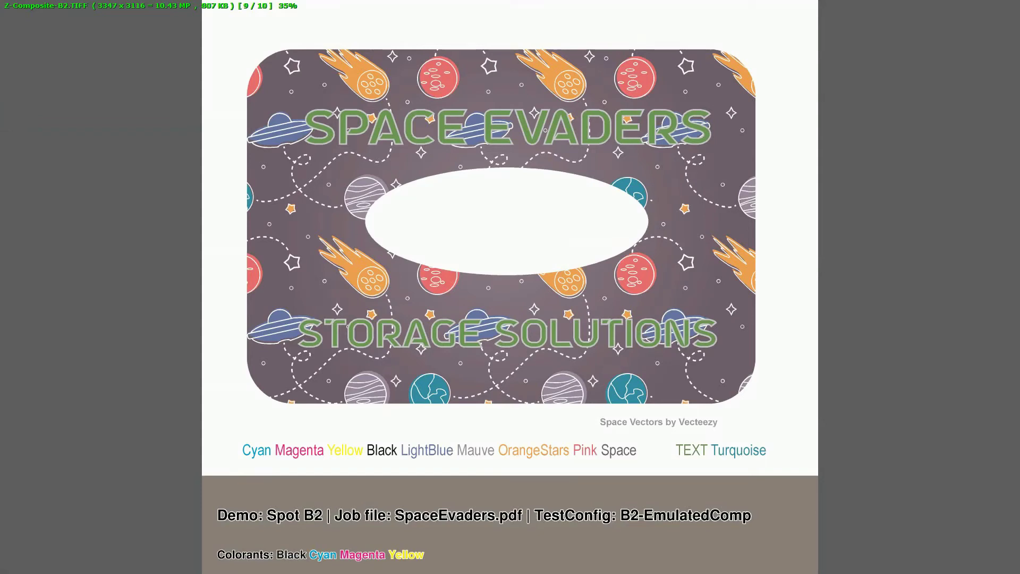
key(Right)
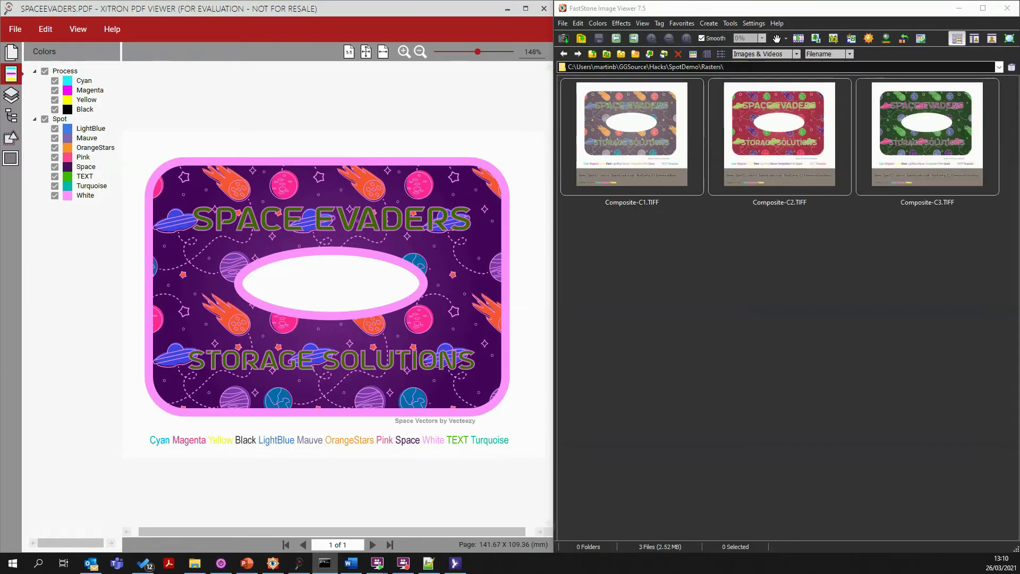
Compare the colorways in Composite-C1.TIFF, Composite-C2.TIFF and Composite-C3.TIFF full screen, and return to the thumbnails
click(644, 164)
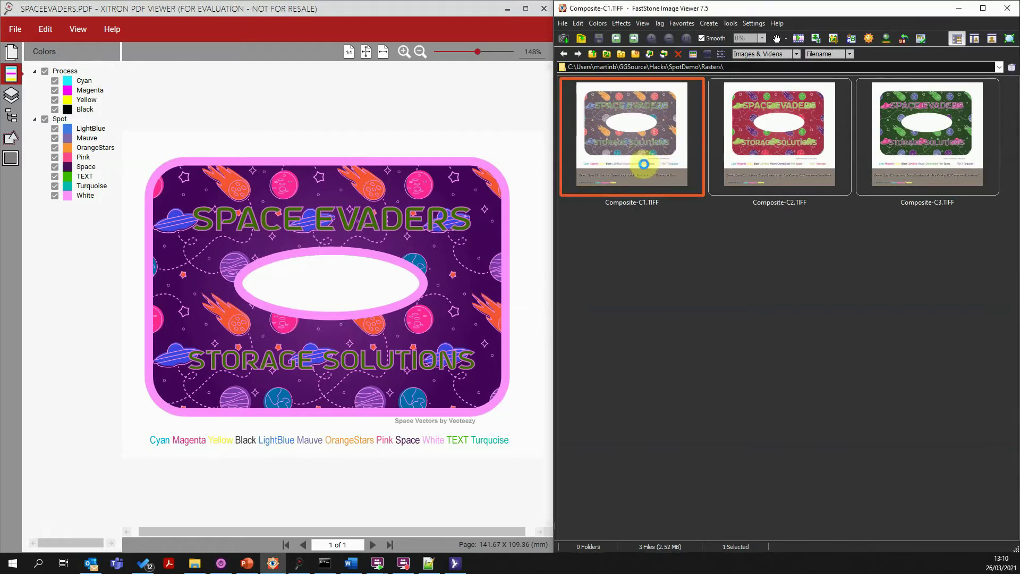
double_click(643, 163)
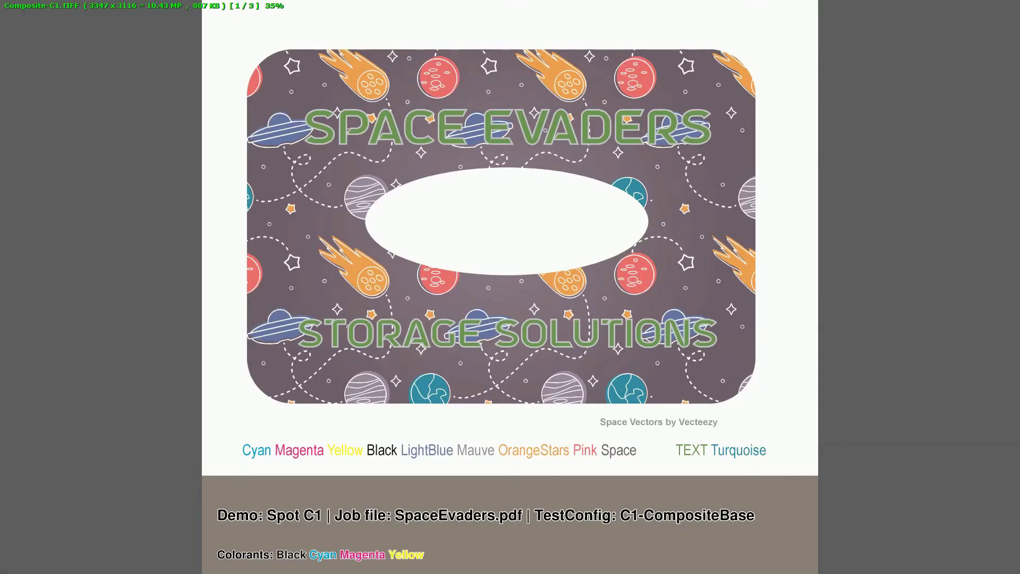
key(Right)
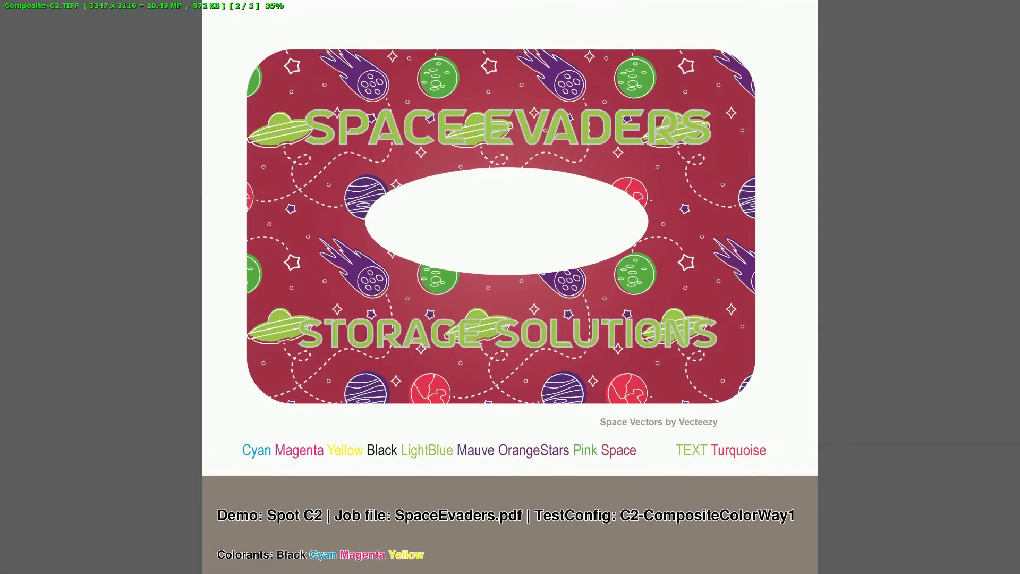
key(Right)
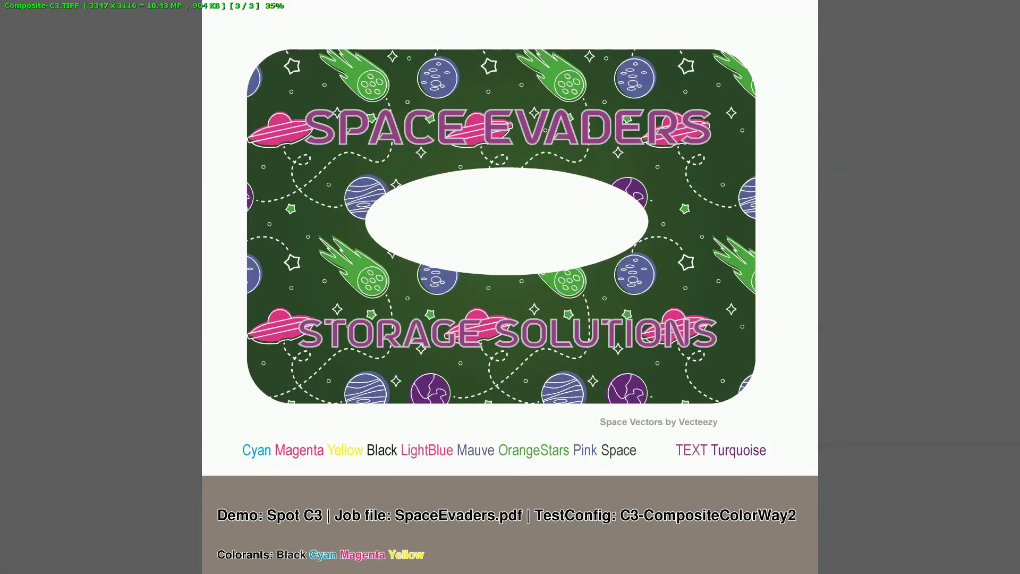
key(Escape)
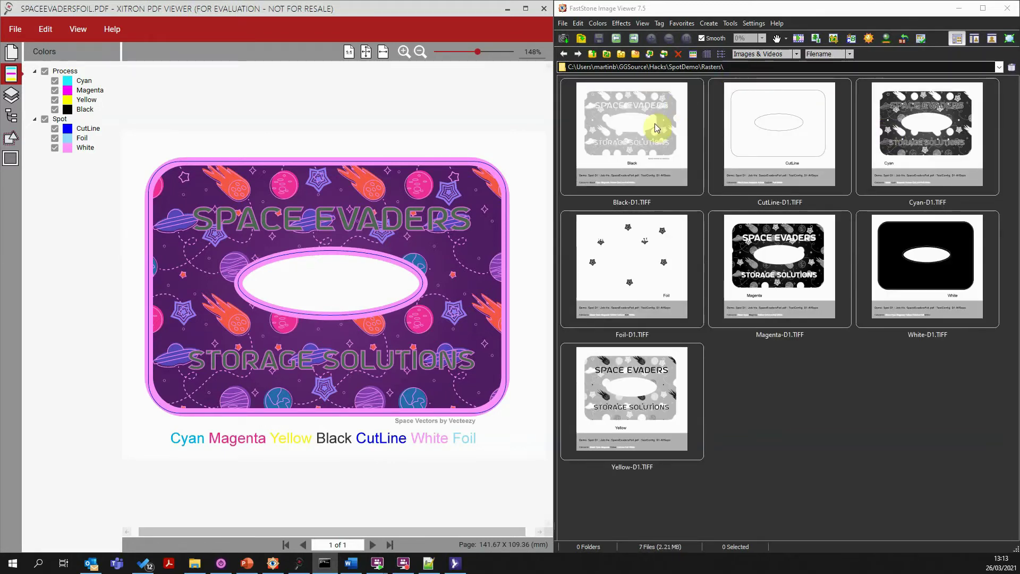
Compare the stars in Foil-D1.TIFF and Magenta-D1.TIFF full screen, and return to the thumbnails
click(640, 153)
key(Down)
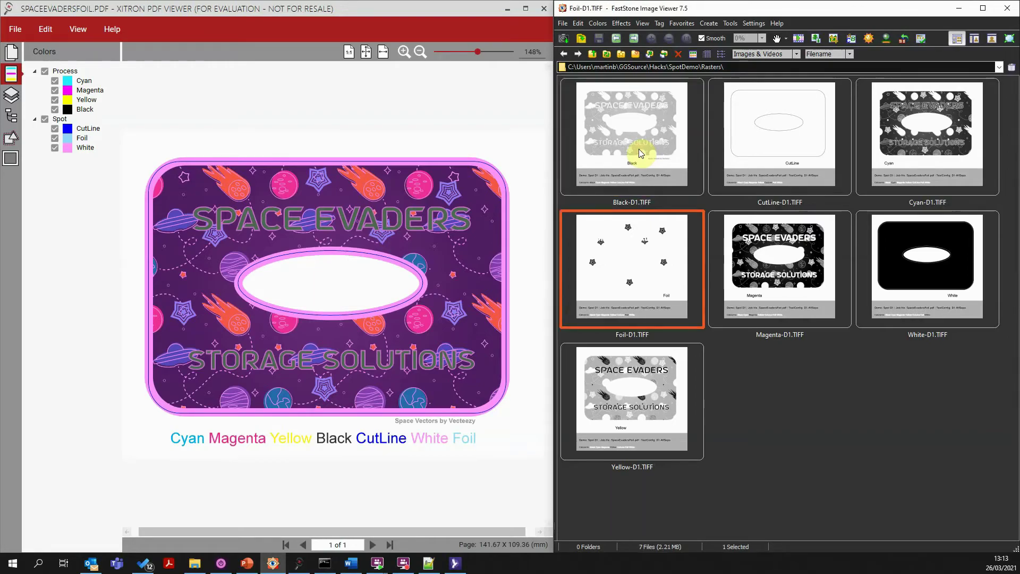
key(Return)
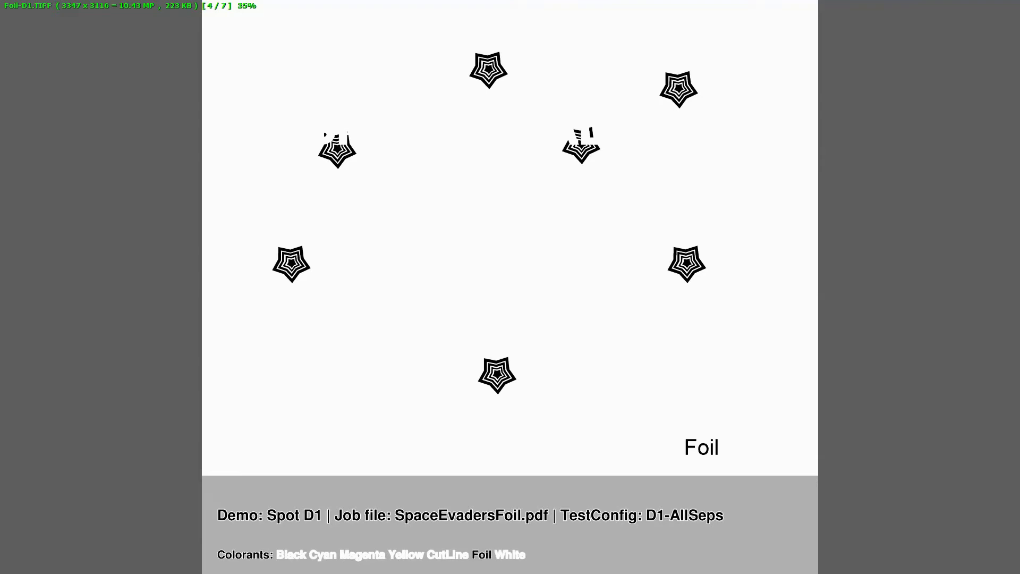
key(Right)
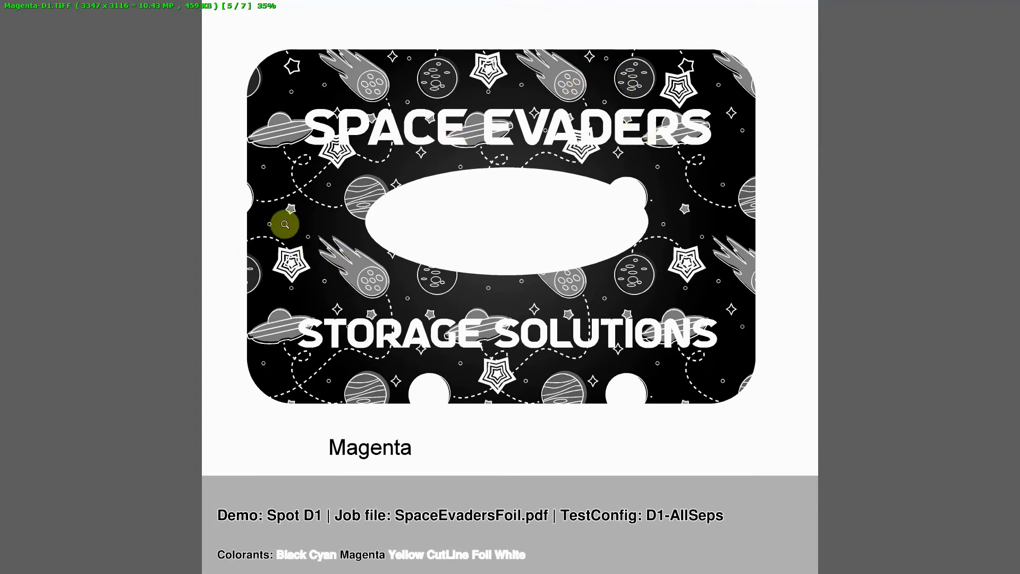
key(Left)
key(Right)
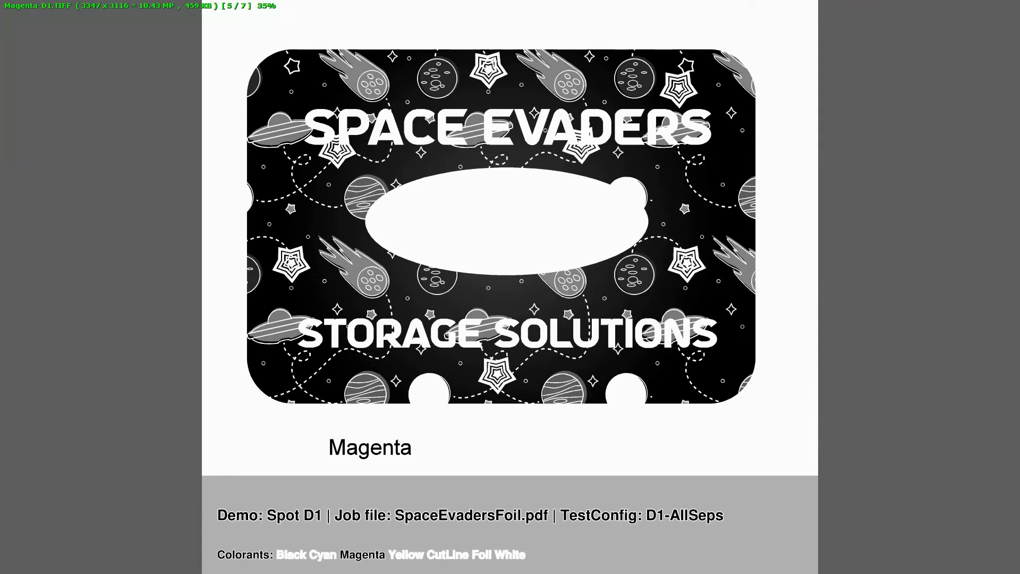
click(820, 310)
key(Escape)
Output the D2 rasters from the Command Prompt and sort them by filename alongside the D1 rasters
key(alt+Tab)
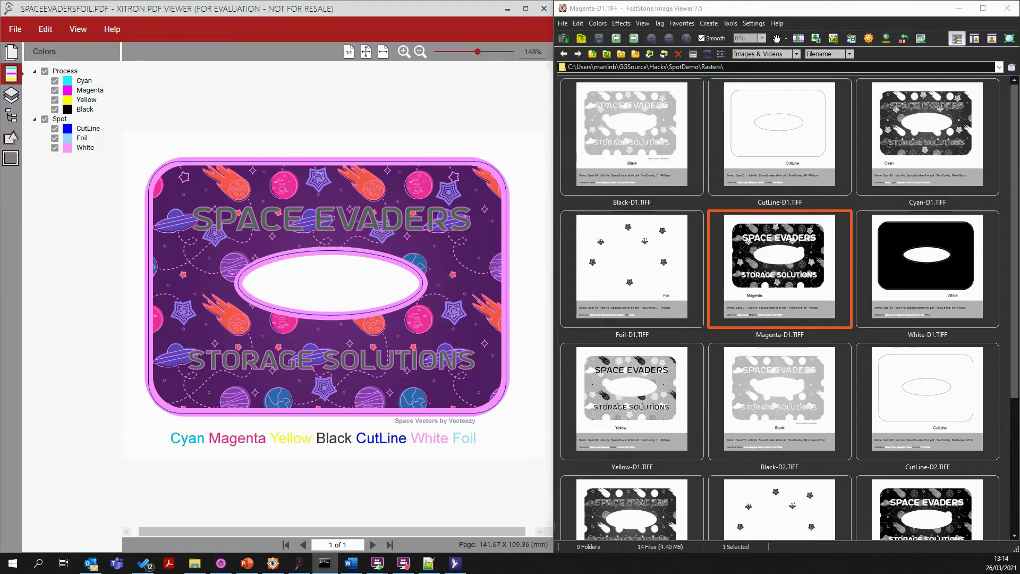
click(822, 54)
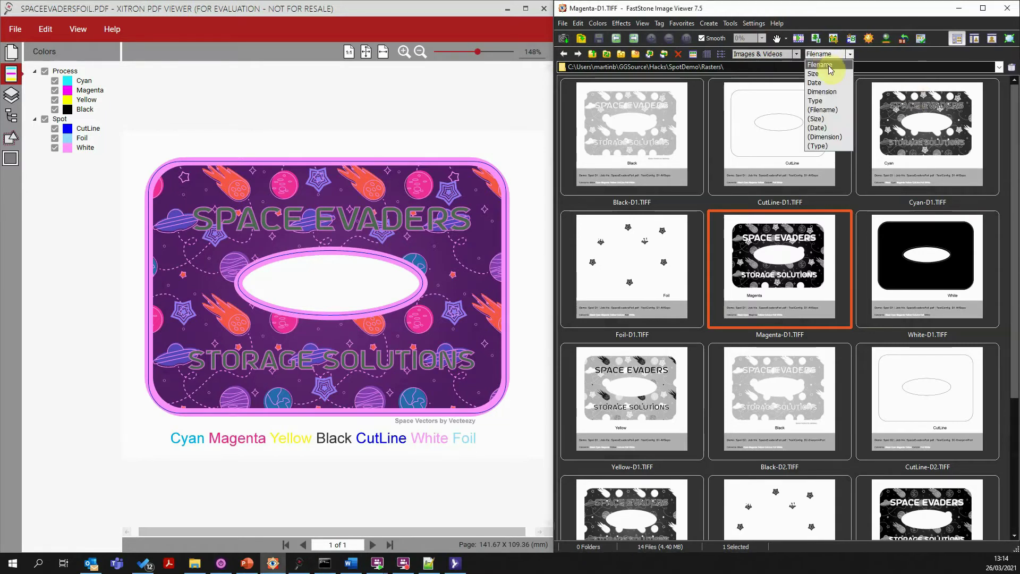
click(827, 65)
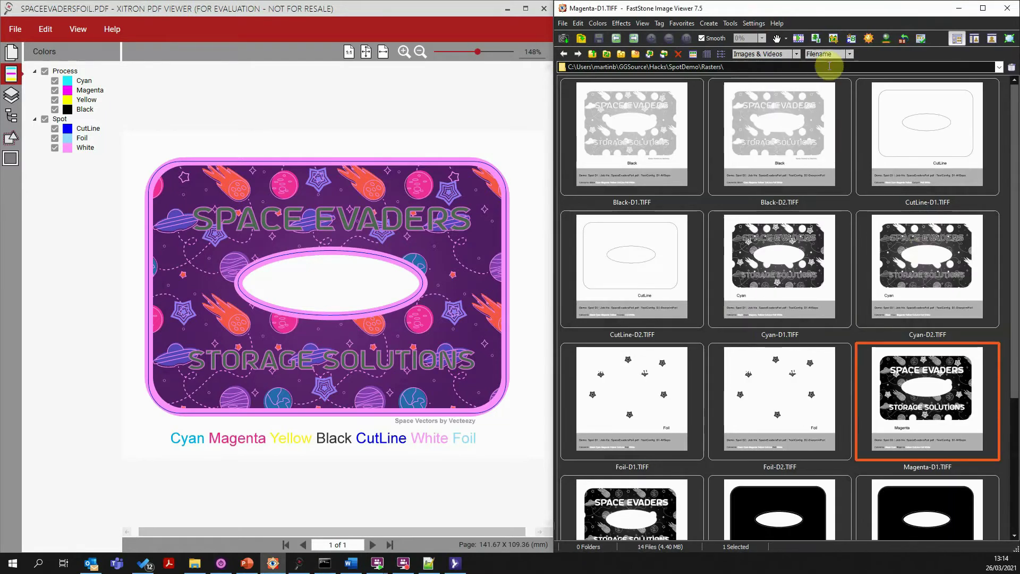
Compare Foil-D1.TIFF with Foil-D2.TIFF and Magenta-D1.TIFF with Magenta-D2.TIFF full screen
click(686, 369)
double_click(656, 376)
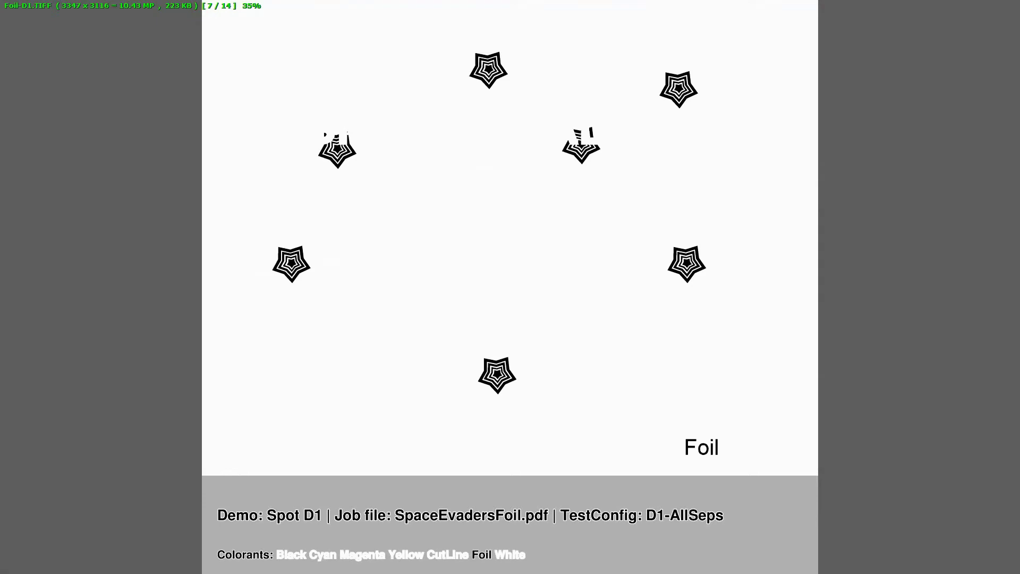
scroll(656, 376, down, 1)
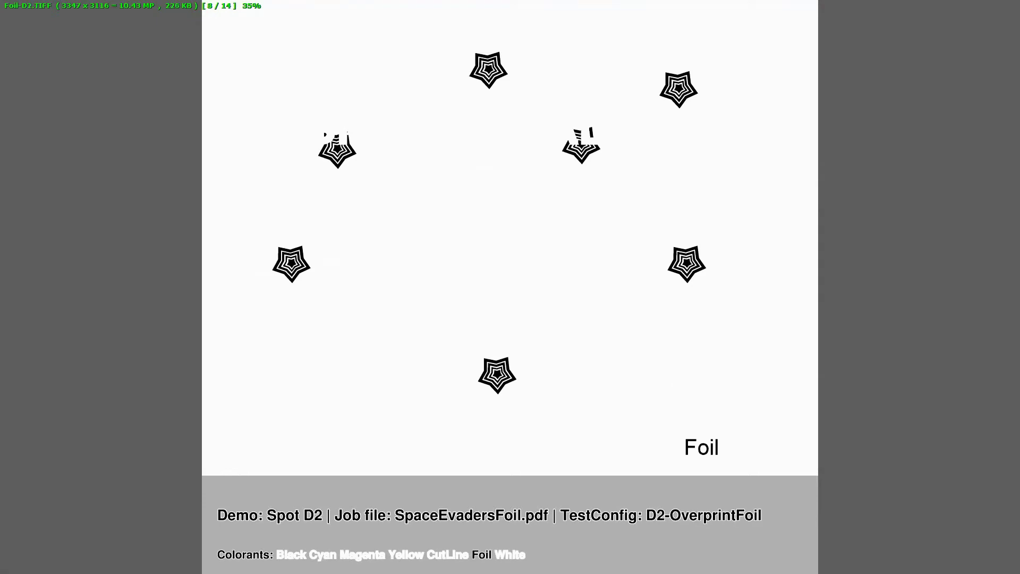
scroll(655, 376, up, 1)
scroll(655, 376, down, 1)
scroll(656, 376, down, 1)
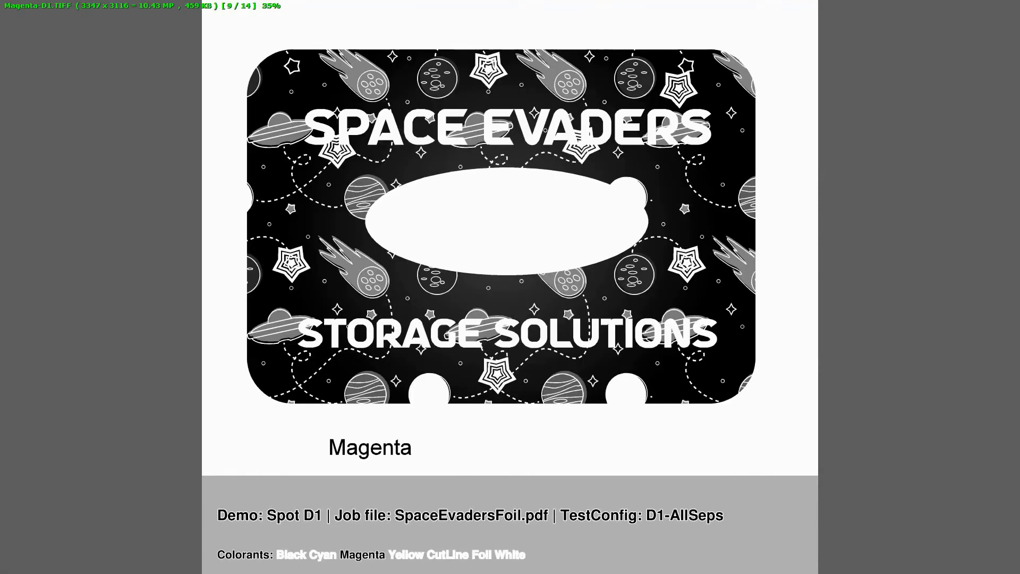
scroll(655, 376, down, 1)
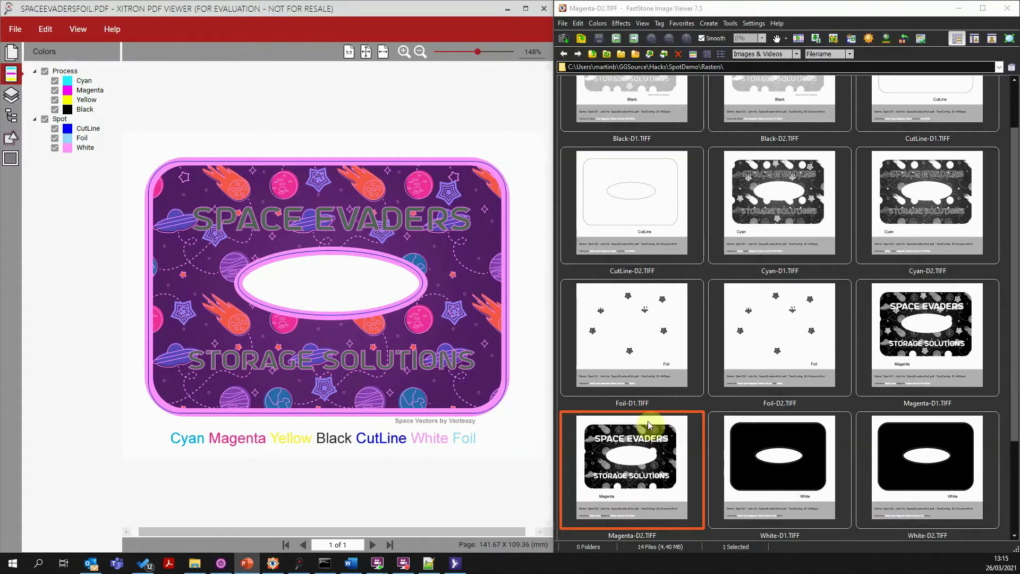
Open Magenta-D2.TIFF full screen, examine the cut line in White-D1.TIFF, and return to the thumbnails
click(645, 471)
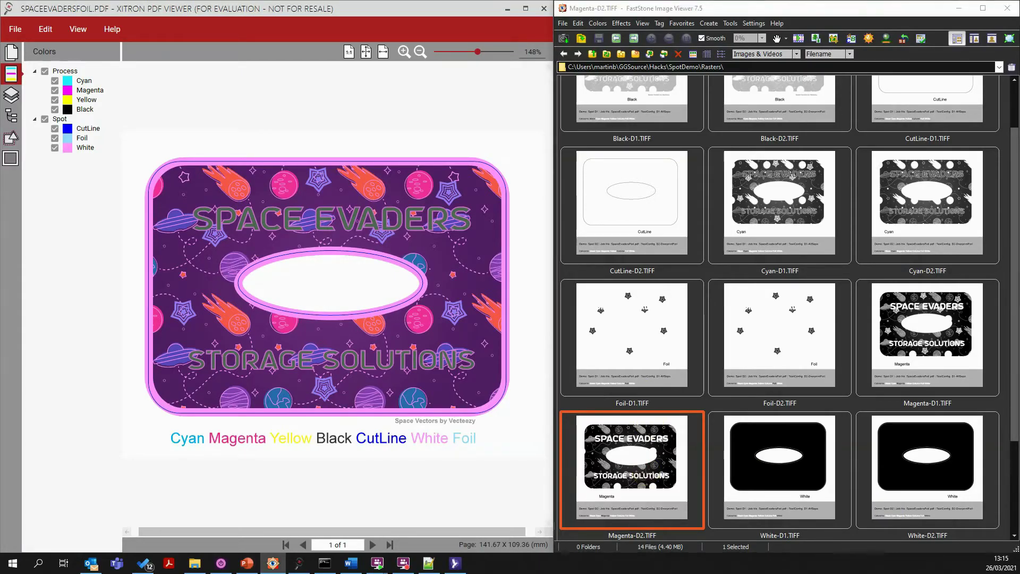
double_click(644, 470)
key(Right)
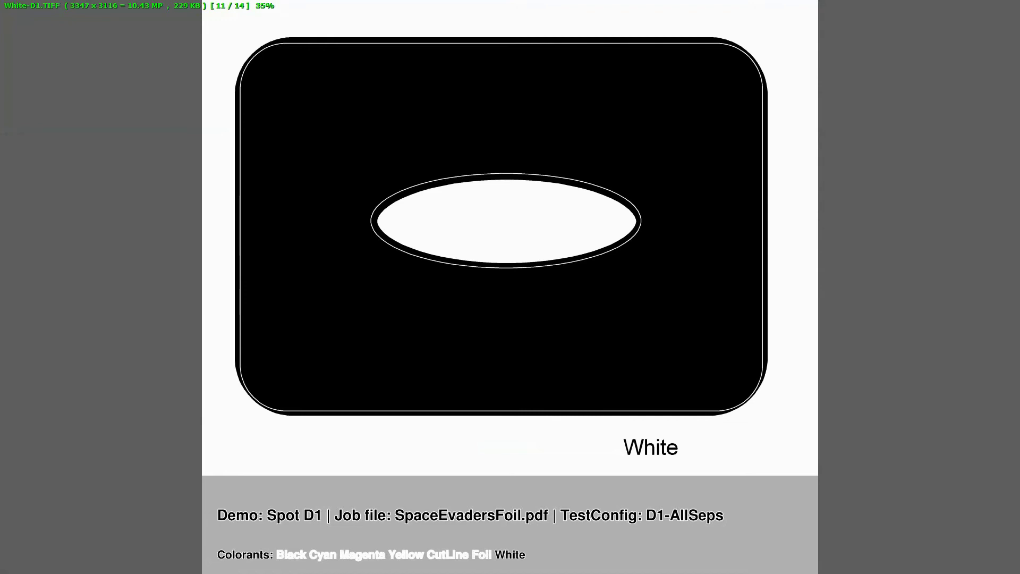
click(827, 270)
key(Escape)
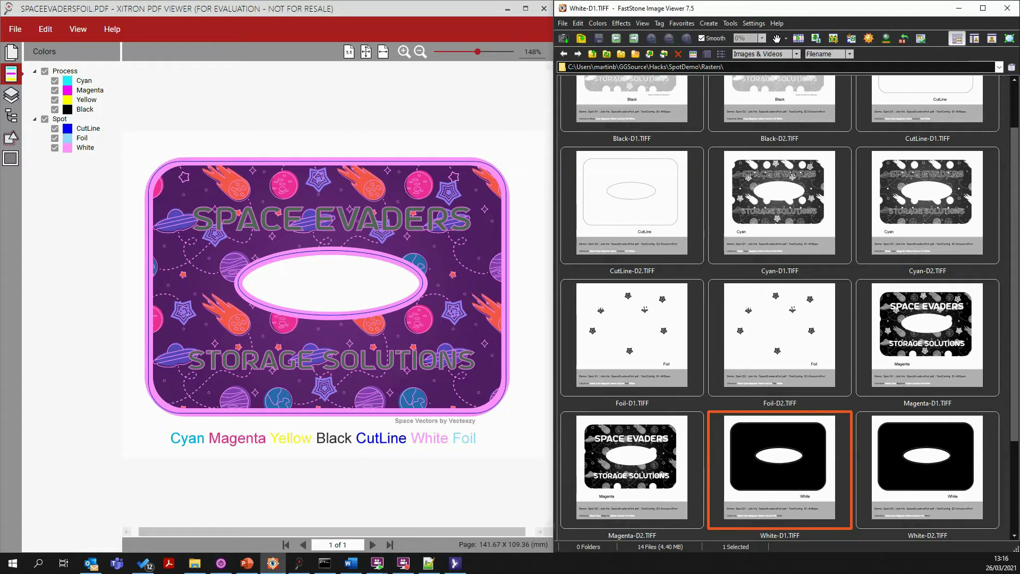
Switch to the Command Prompt and run the prepared command to output the E1 separations
key(alt+Tab)
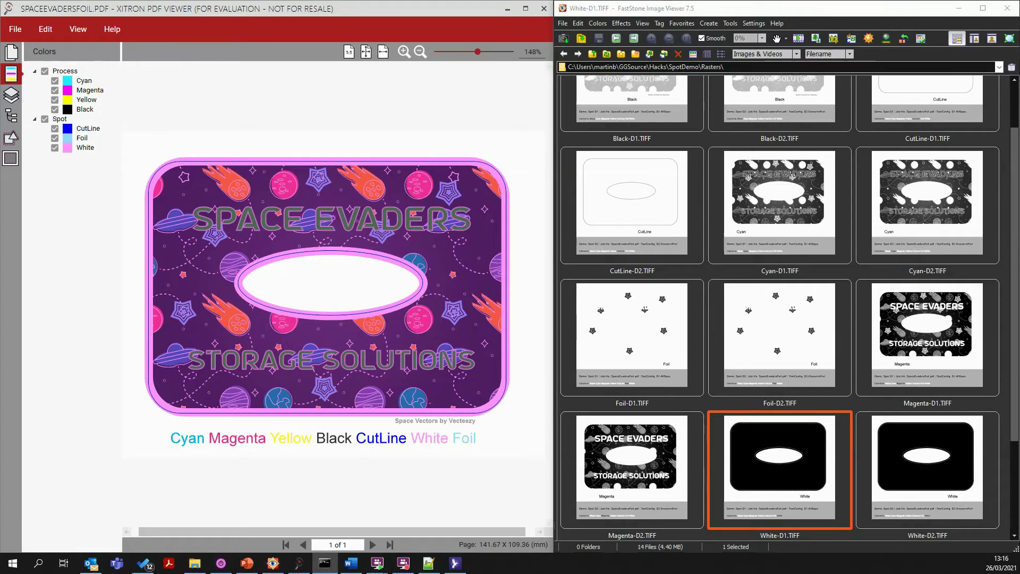
key(Return)
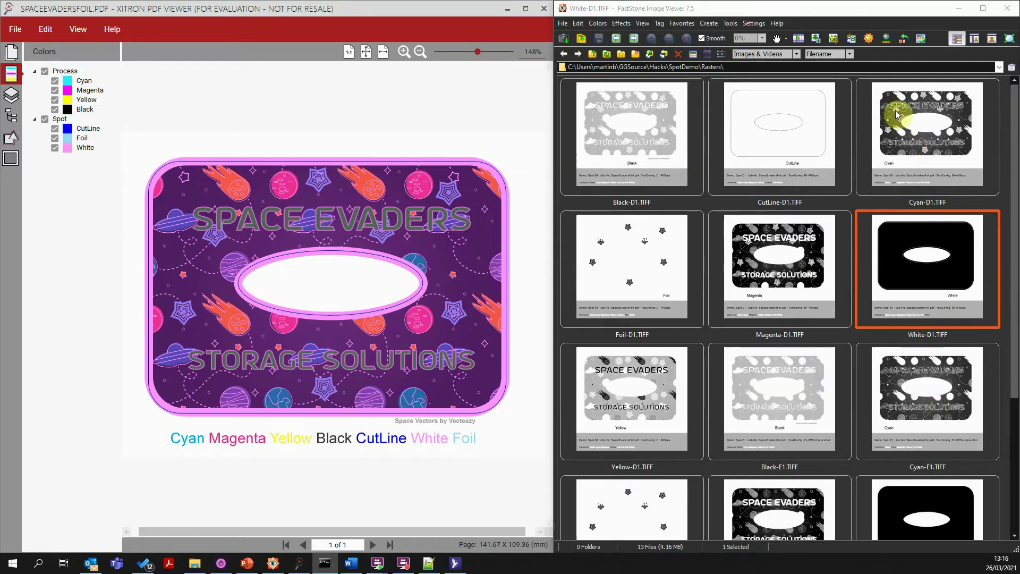
Sort the rasters by filename and compare White-D1.TIFF with White-E1.TIFF full screen
click(815, 53)
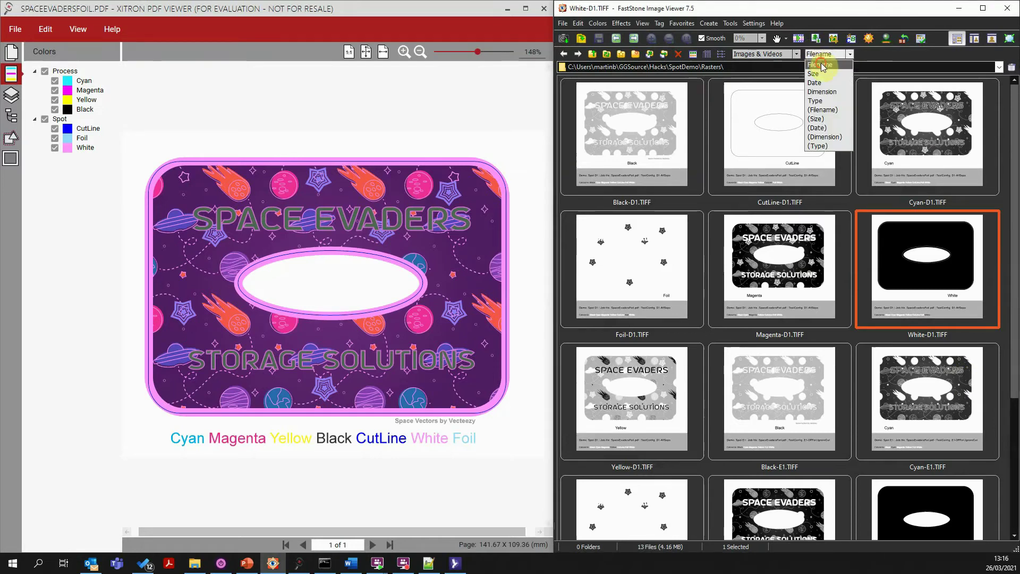
click(818, 69)
scroll(930, 218, down, 2)
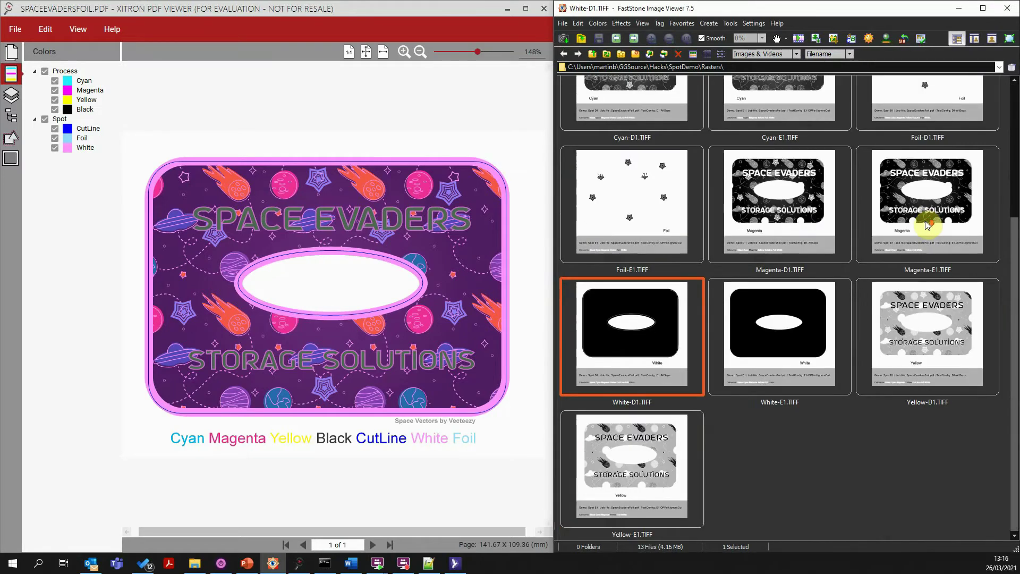
double_click(656, 314)
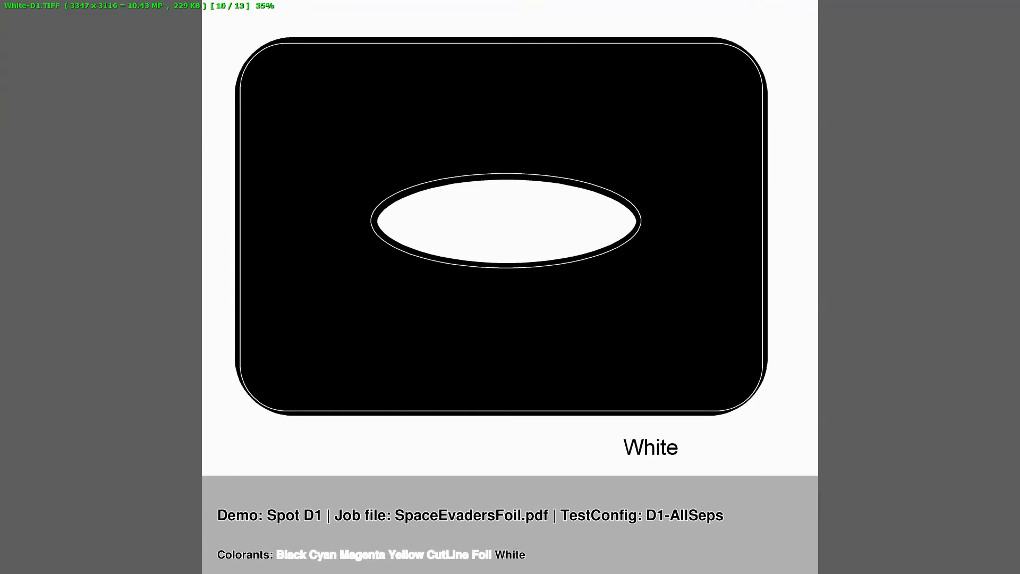
key(Right)
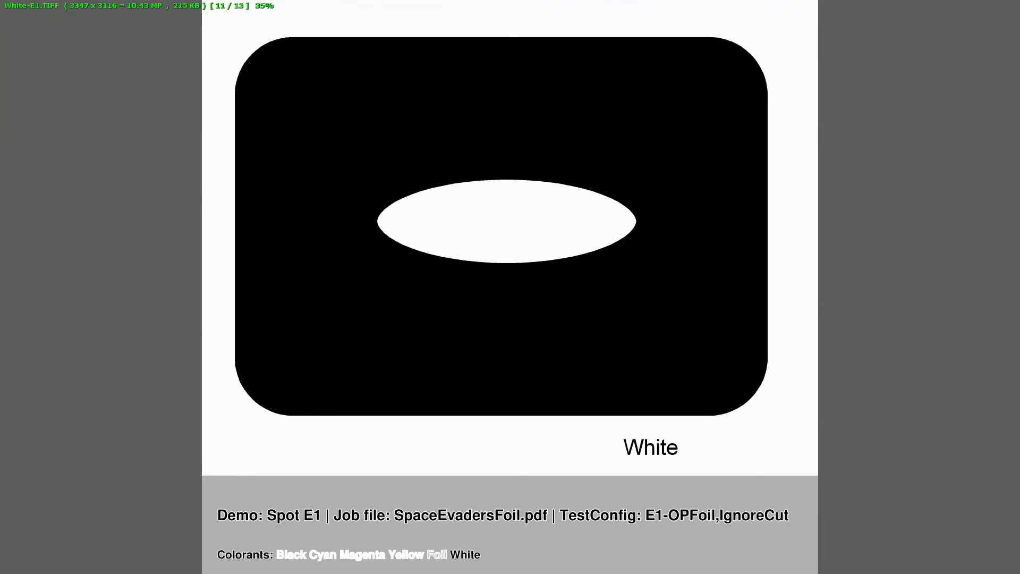
double_click(656, 314)
Examine the cut line in CutLine-D1.TIFF full screen and return to the thumbnails
scroll(733, 291, up, 3)
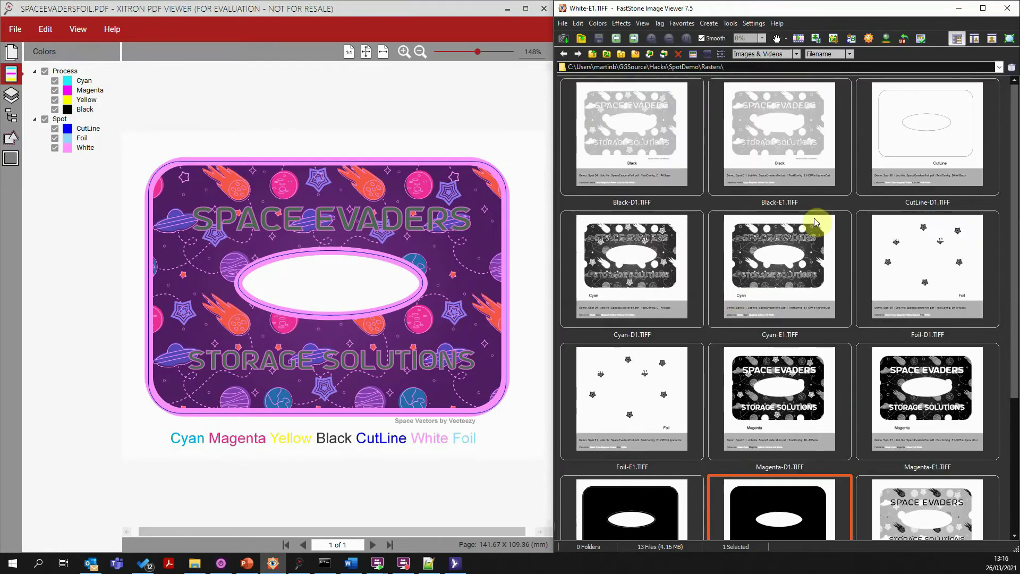
click(907, 132)
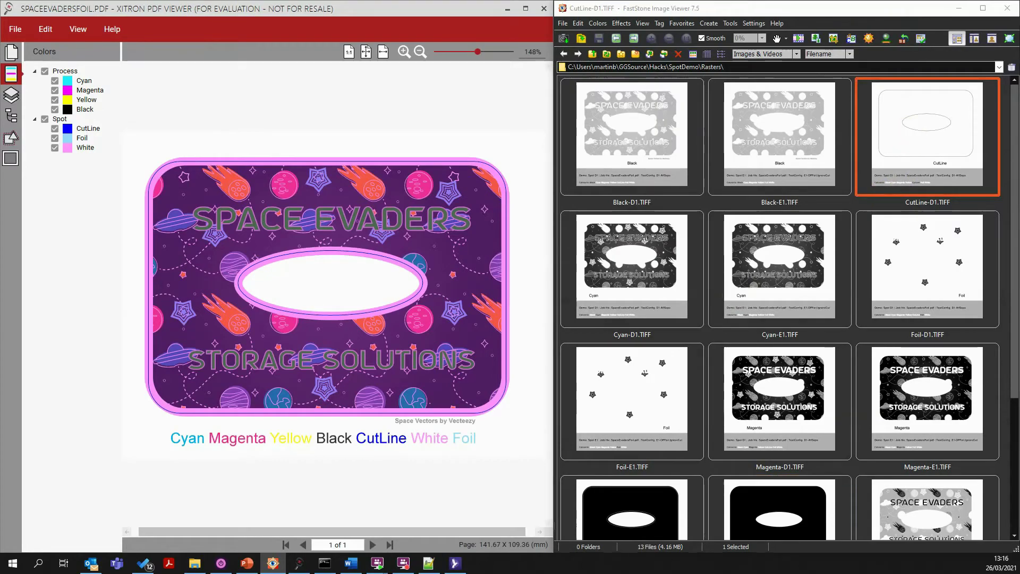
double_click(906, 132)
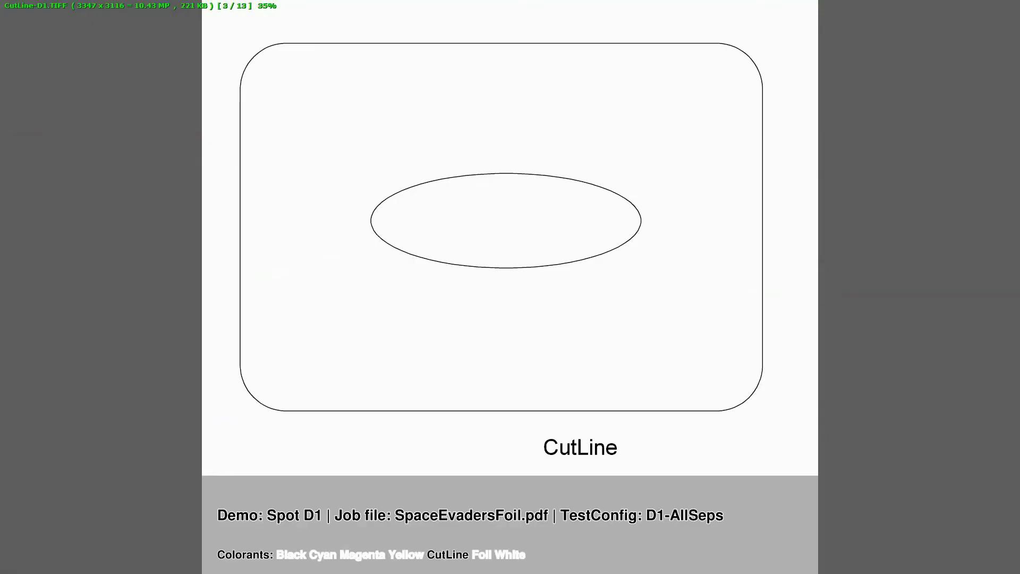
double_click(909, 134)
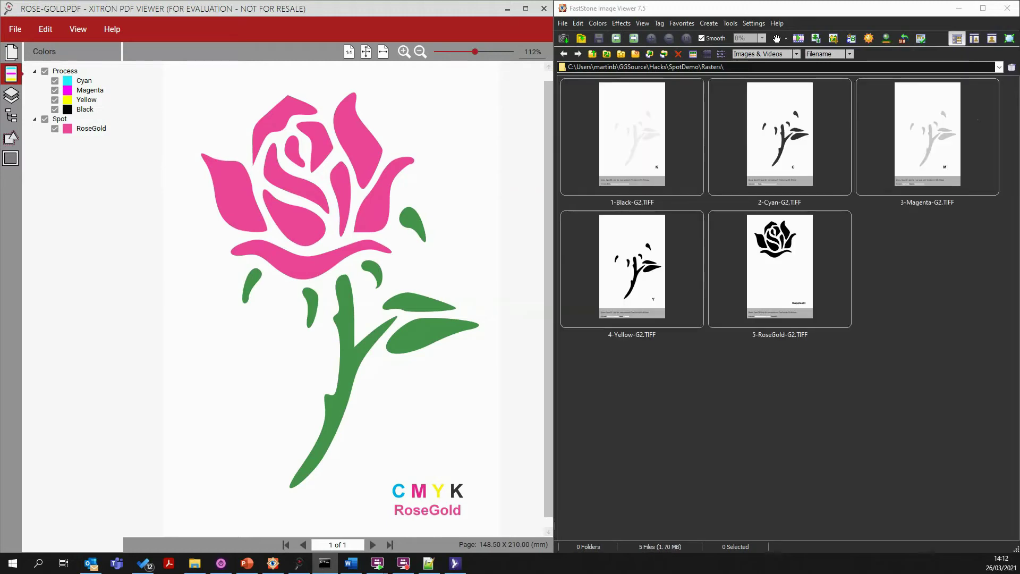
Page through the five G2 separations of rose-gold.pdf full screen, from 1-Black-G2.TIFF to 5-RoseGold-G2.TIFF, and return to the thumbnails
click(656, 142)
double_click(658, 145)
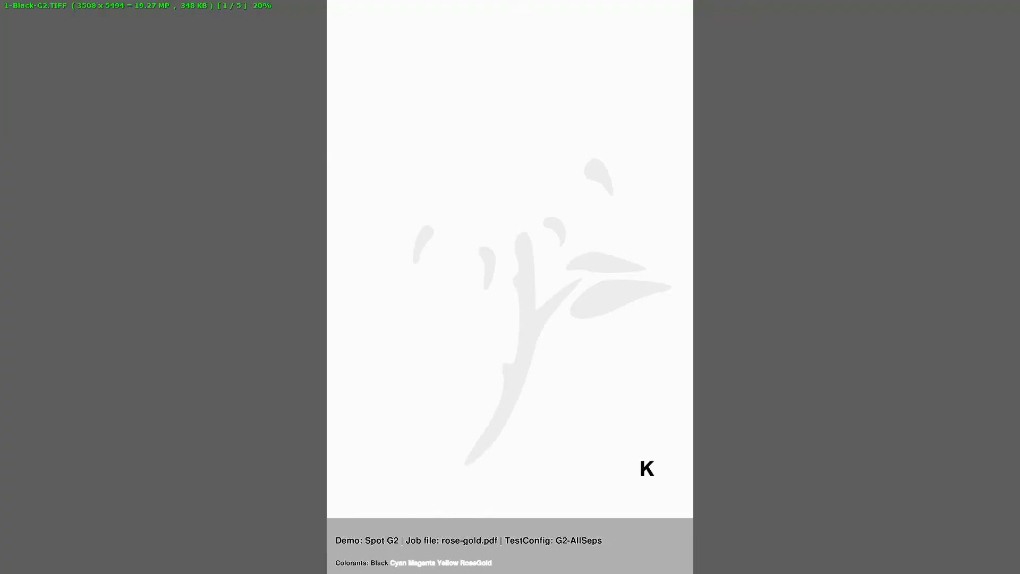
scroll(653, 139, down, 1)
scroll(653, 138, down, 1)
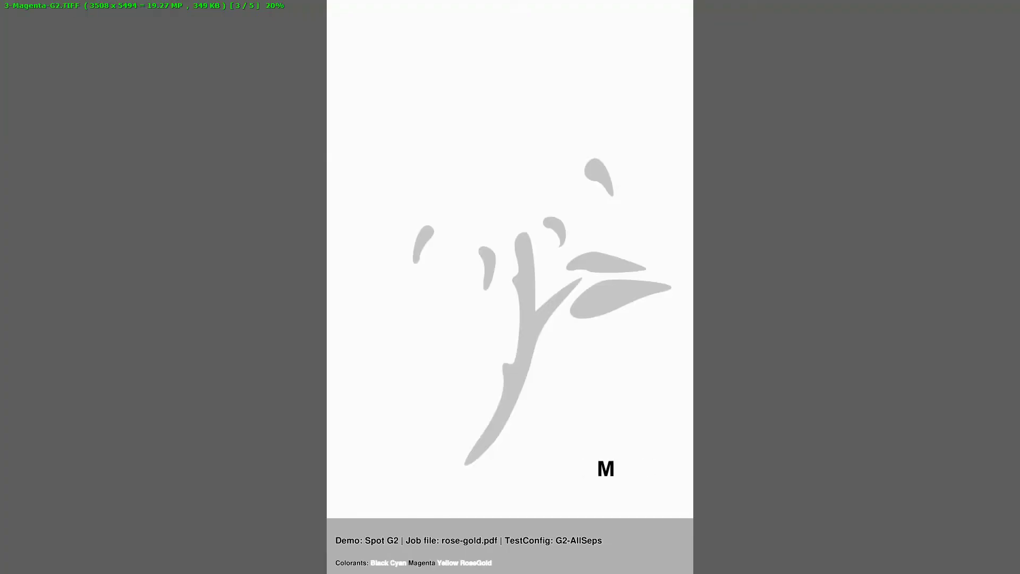
scroll(653, 139, down, 1)
scroll(654, 139, down, 1)
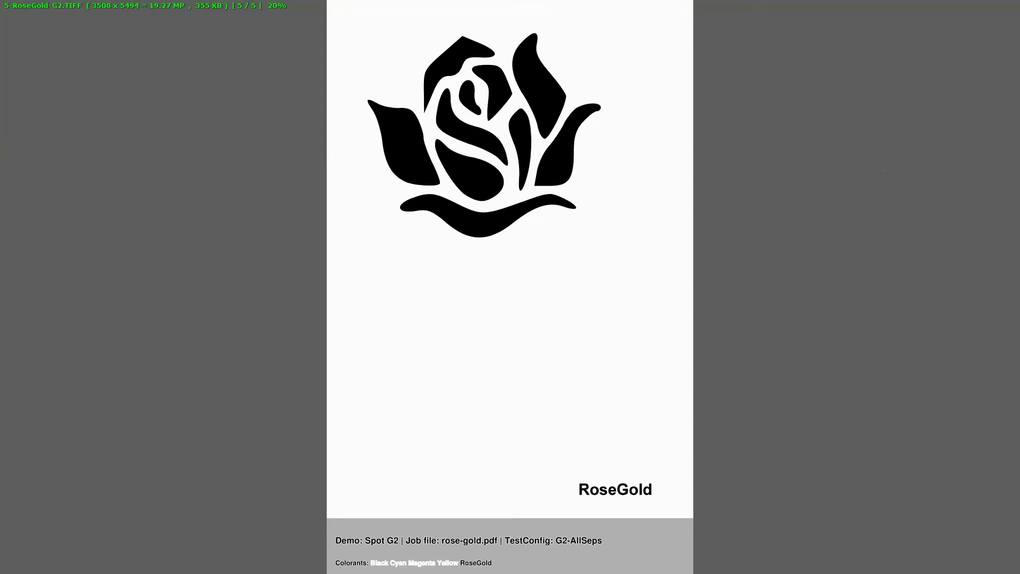
key(Escape)
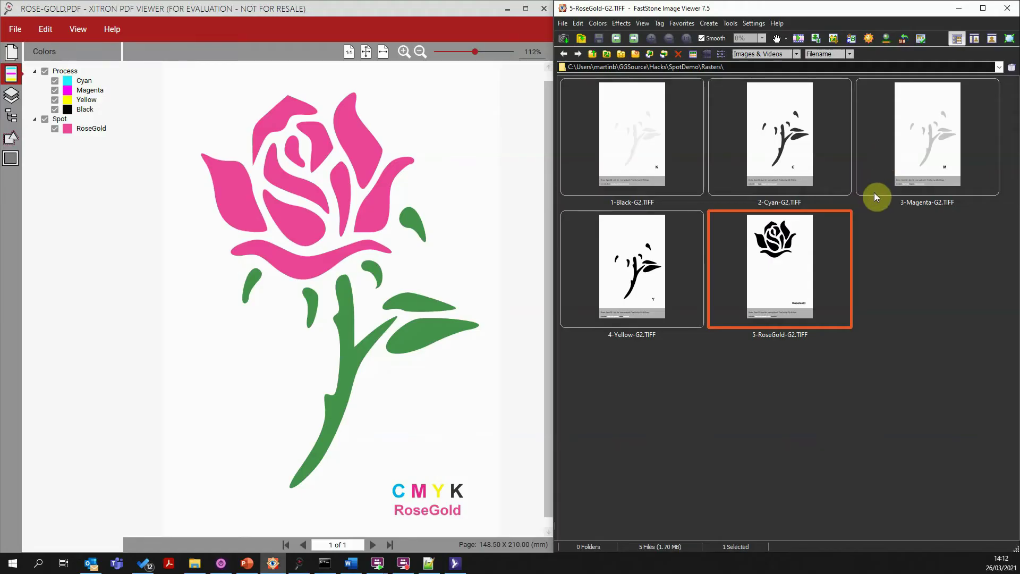
Output the G3 separations from the Command Prompt and review them full screen from 5c-1-Black-G3.TIFF to 5c-5-Silver-G3.TIFF
key(alt+Tab)
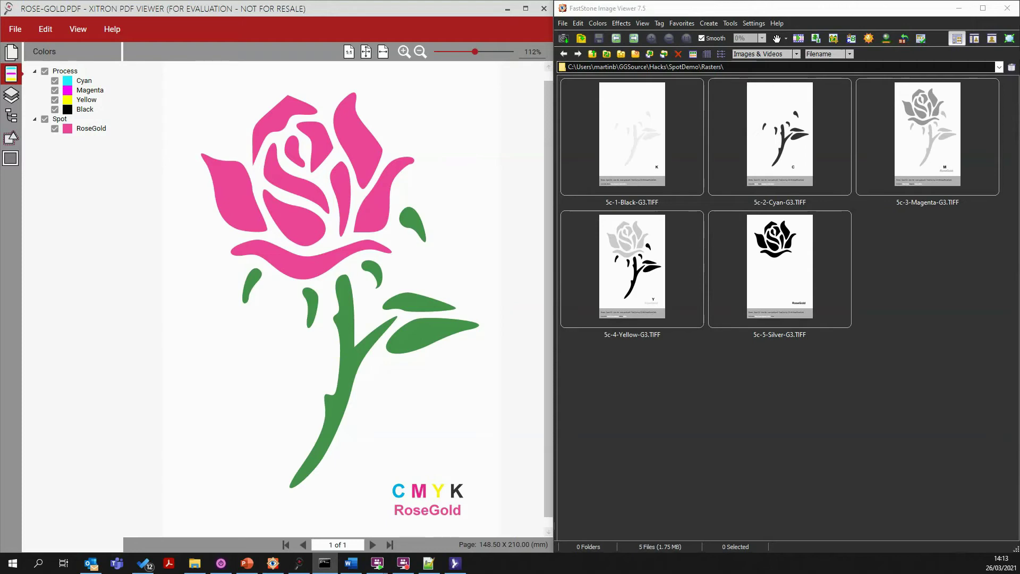
click(674, 147)
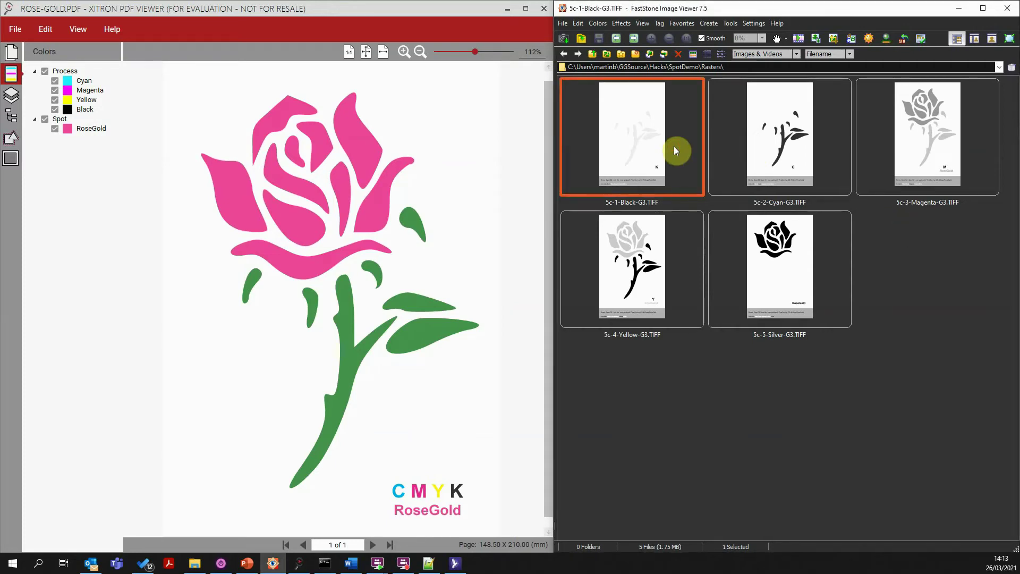
double_click(674, 148)
key(Right)
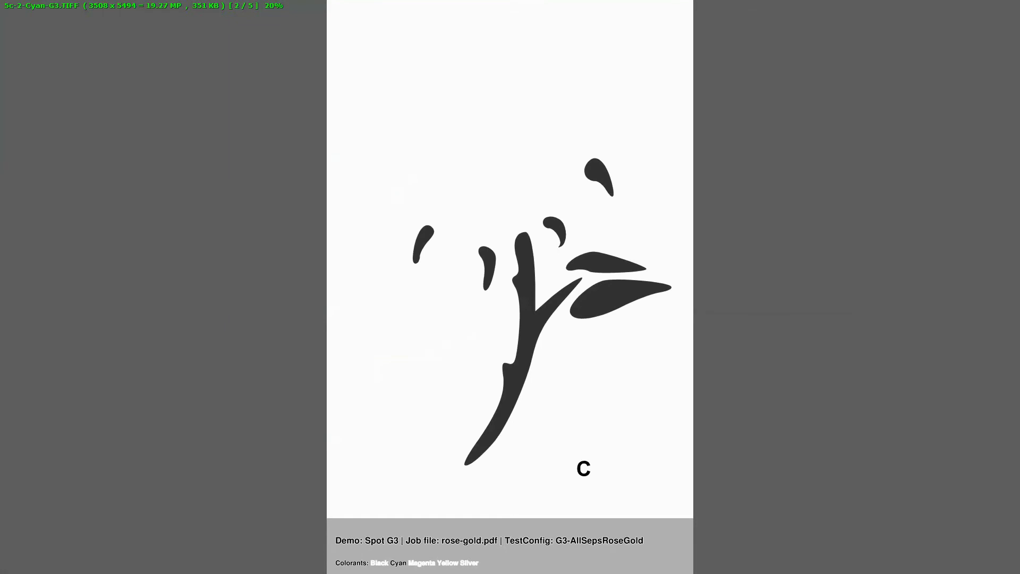
key(Right)
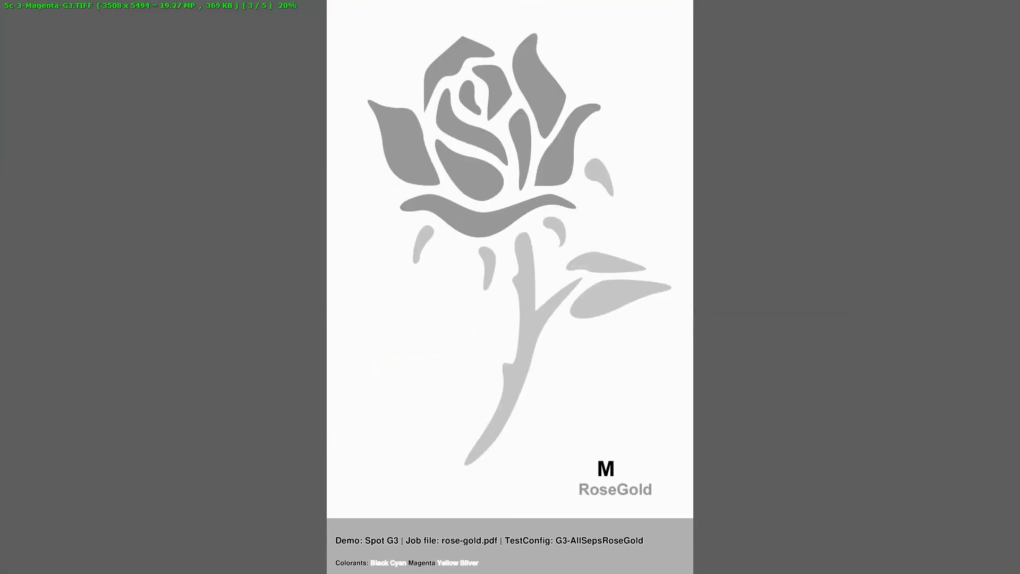
key(Right)
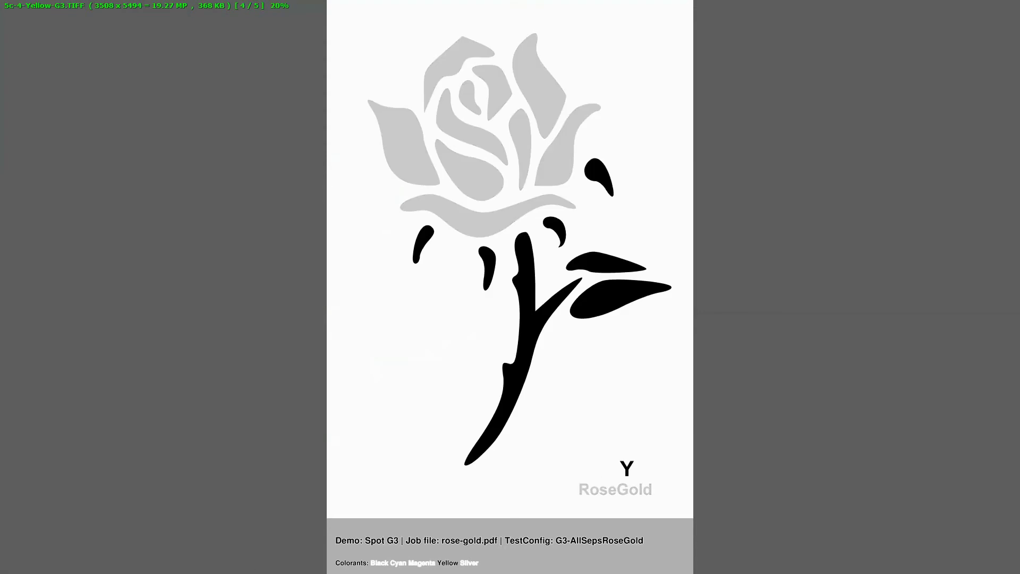
click(672, 146)
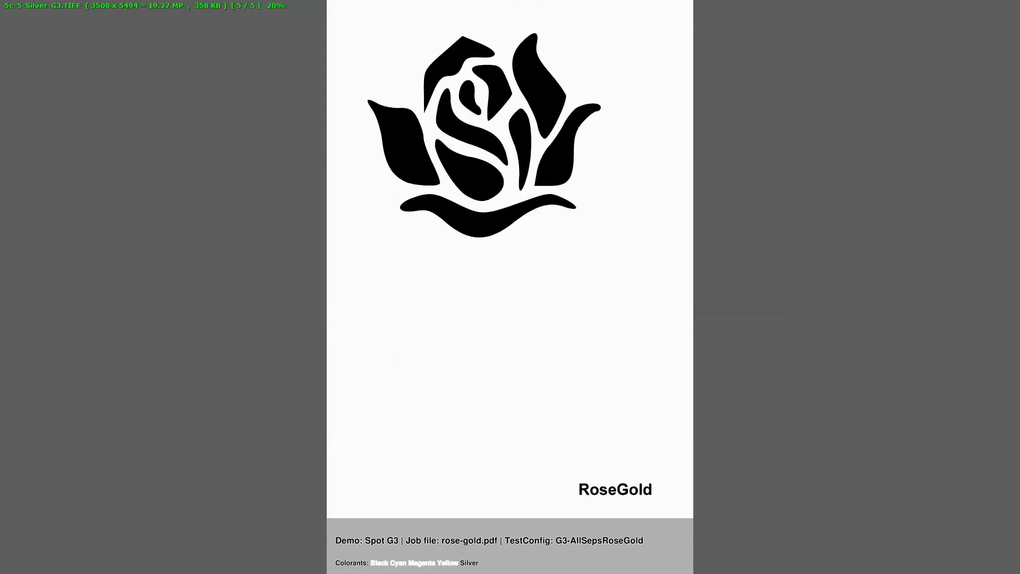
key(Escape)
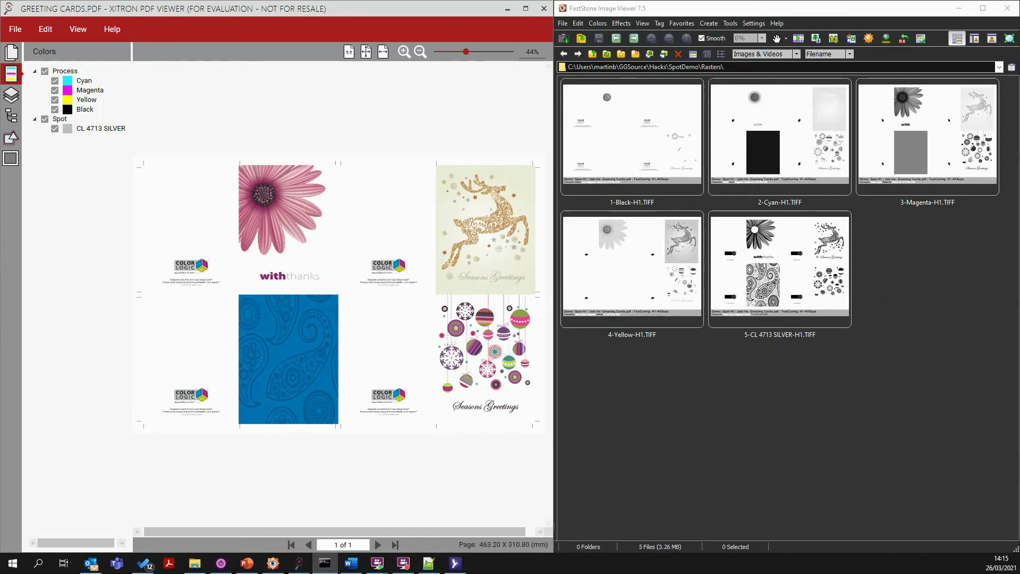
Examine the silver separation 5-CL 4713 SILVER-H1.TIFF of the greeting cards full screen and return to the thumbnails
click(832, 300)
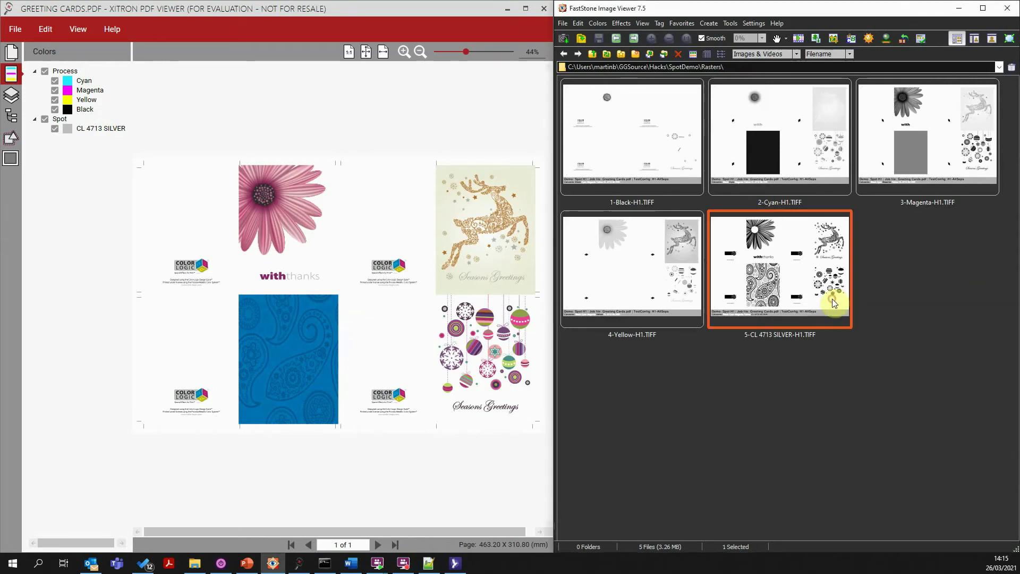
double_click(832, 300)
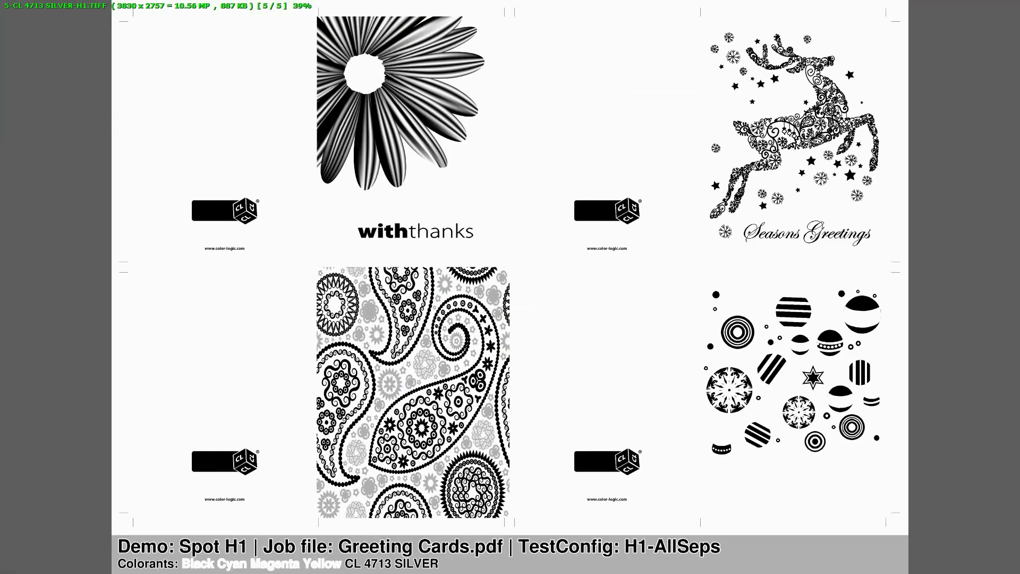
key(Escape)
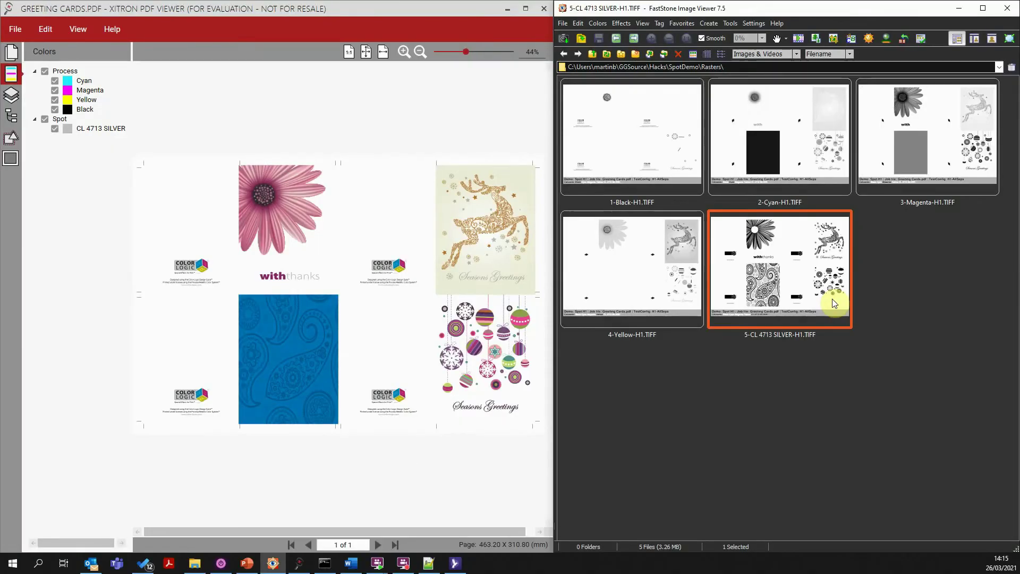
Output the H2 rasters from the Command Prompt and sort them by filename alongside the H1 rasters
key(alt+Tab)
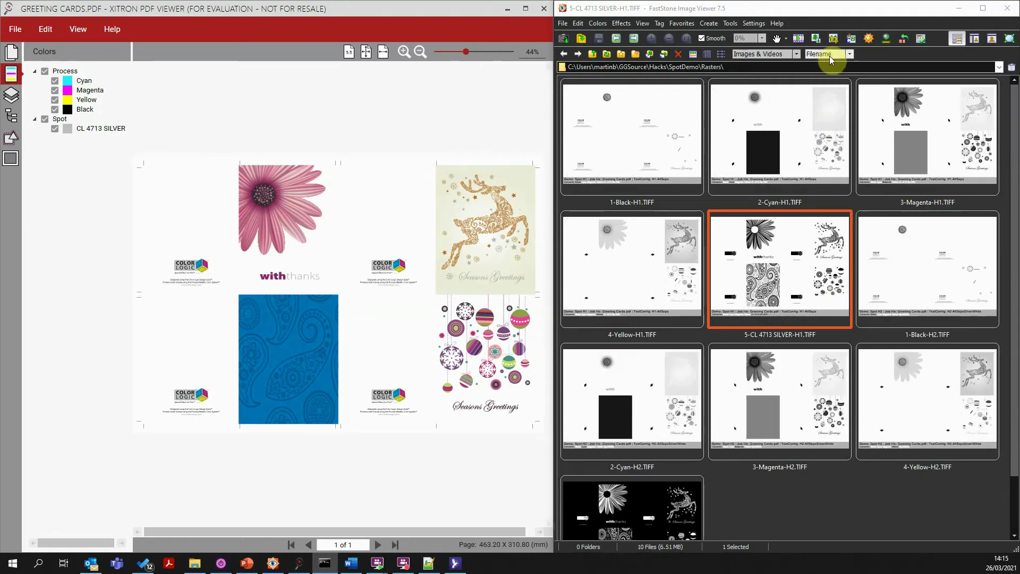
click(826, 55)
click(832, 67)
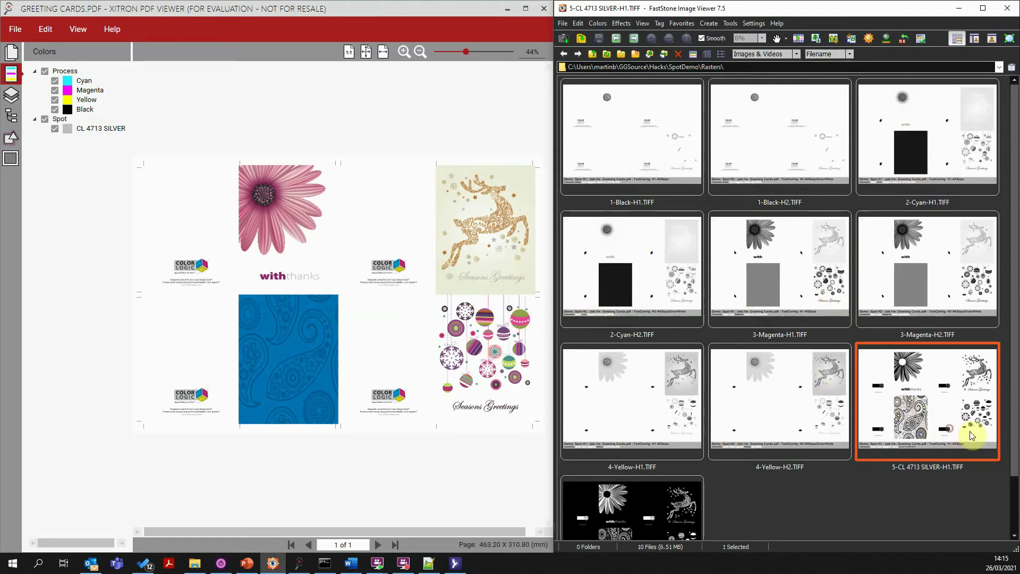
Compare 5-CL 4713 SILVER-H1.TIFF with 5-SpotWhite-H2.TIFF full screen, alternating between the two, and leave the full-screen view
double_click(948, 431)
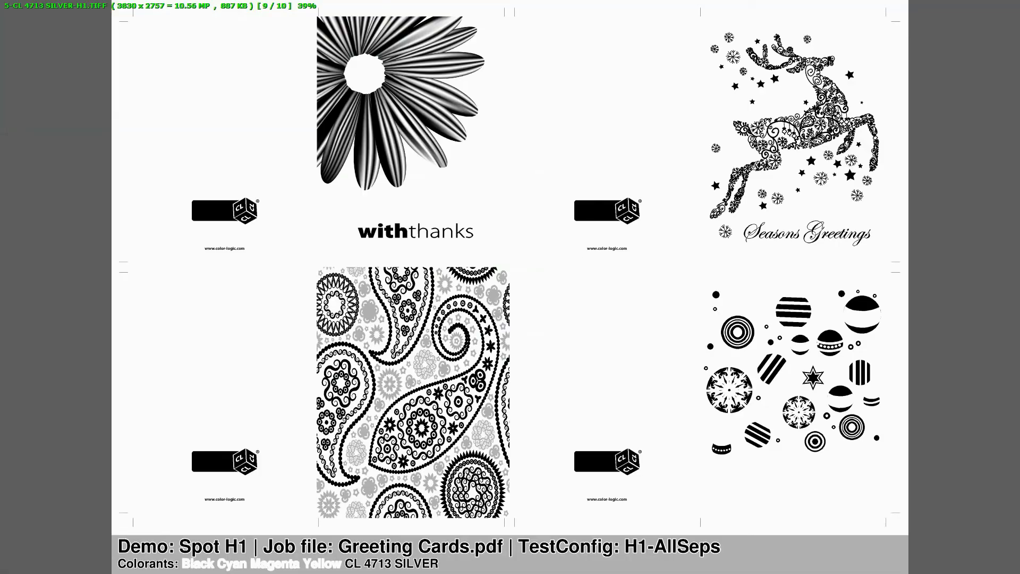
key(Right)
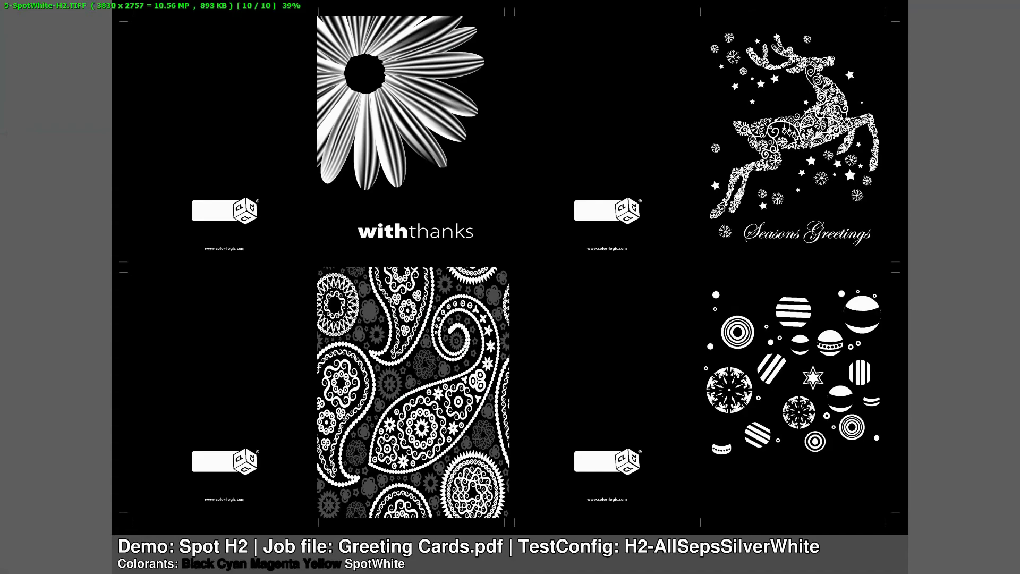
key(Left)
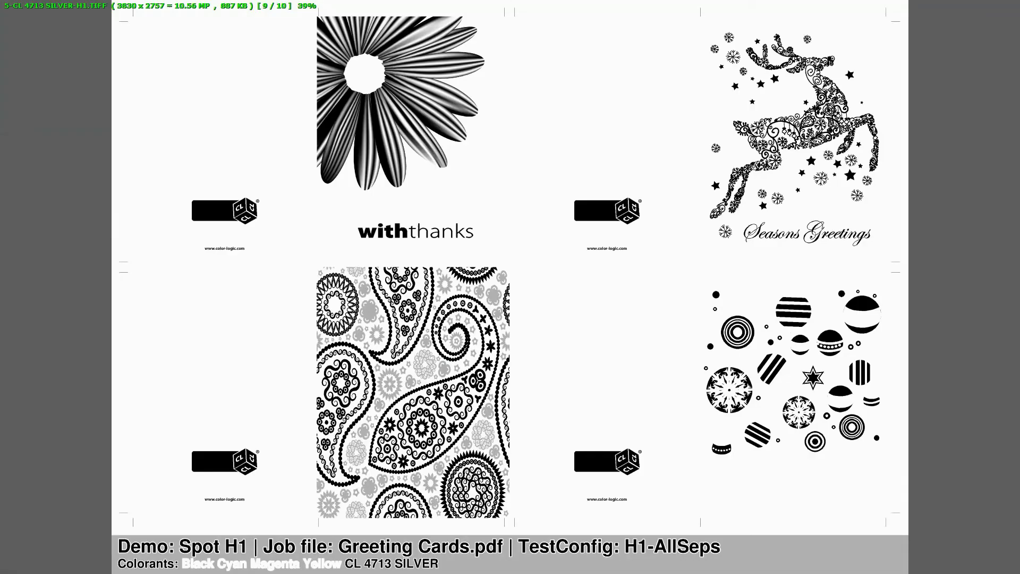
key(Right)
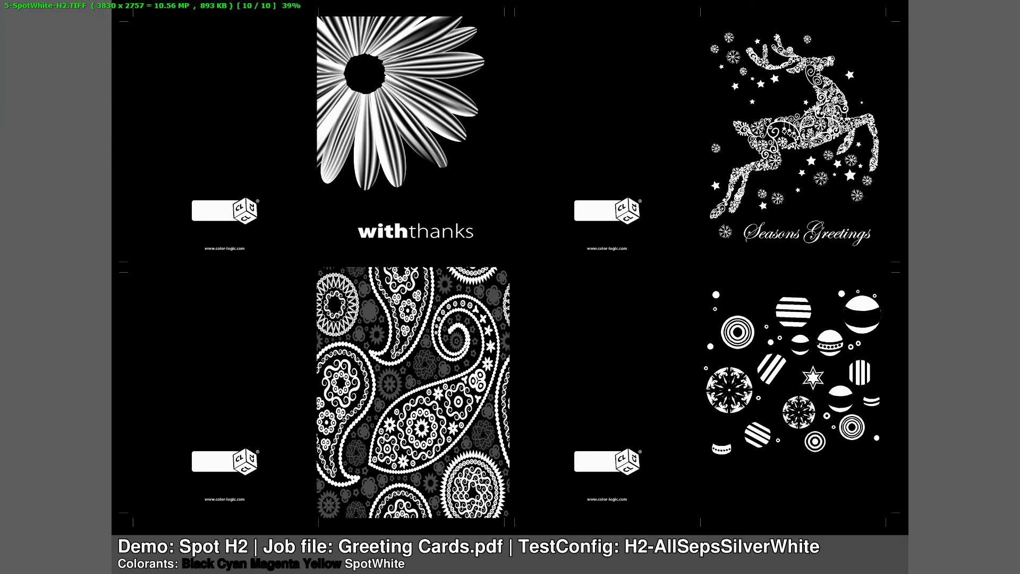
double_click(970, 431)
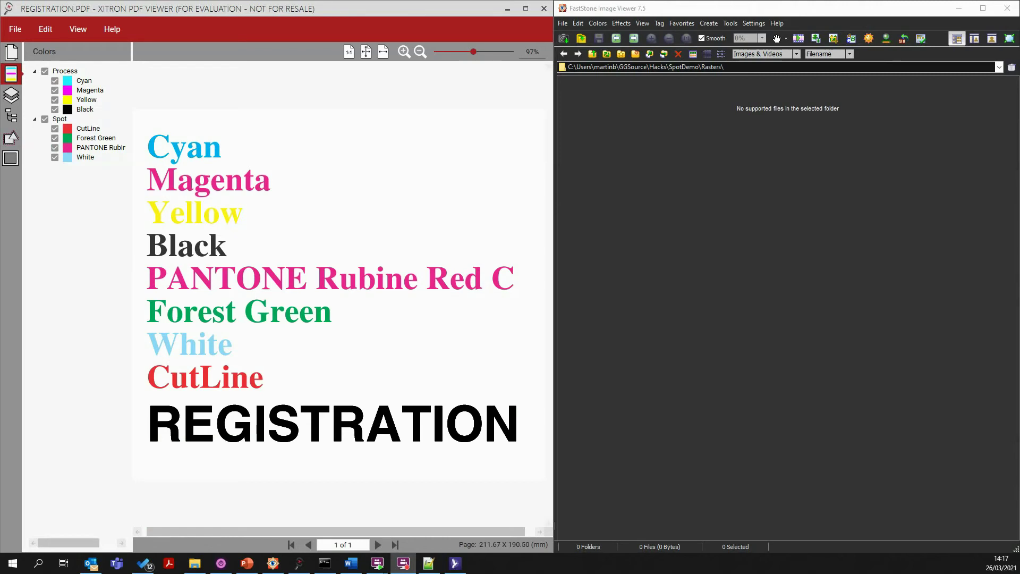
Switch to the Command Prompt for the Registration.pdf demo
key(alt+Tab)
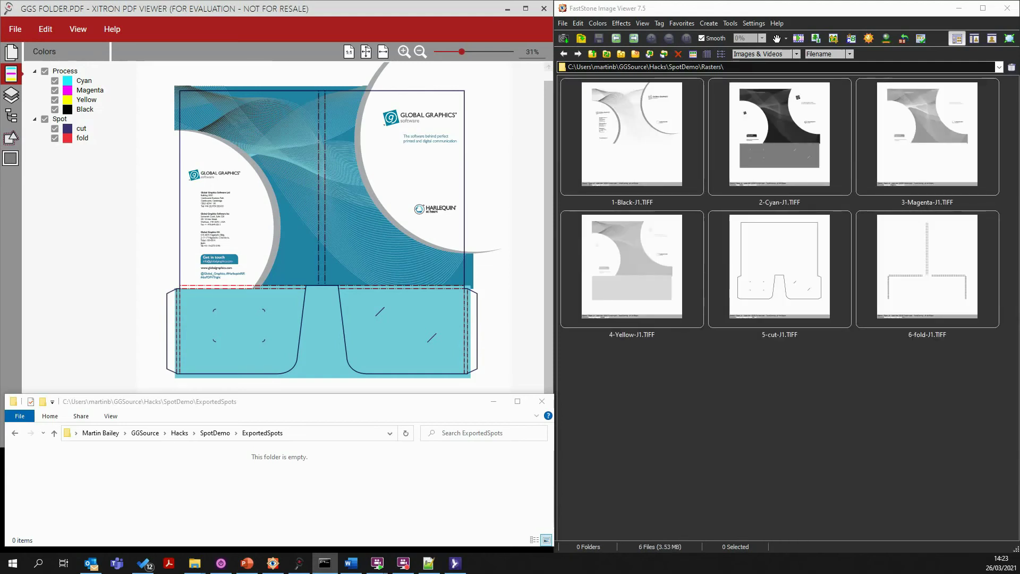
Examine the folder's cut and fold separations, 5-cut-J1.TIFF and 6-fold-J1.TIFF, full screen and return to the thumbnails
click(775, 282)
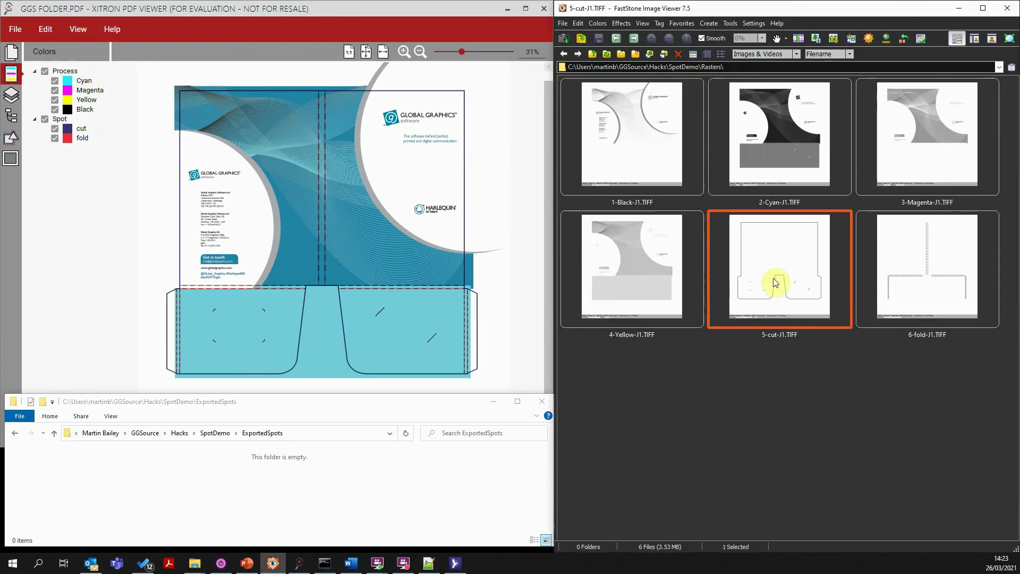
double_click(776, 282)
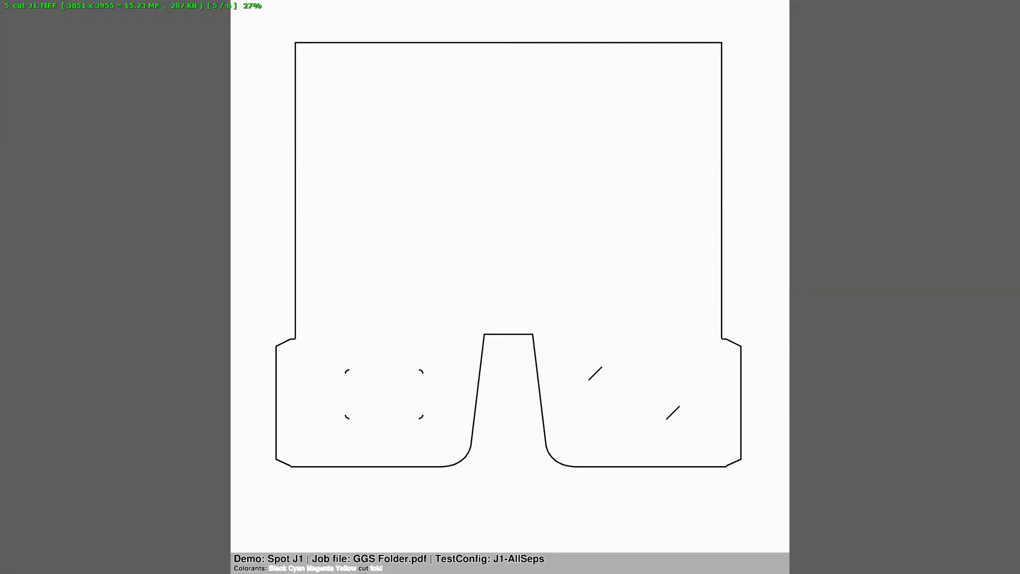
key(Right)
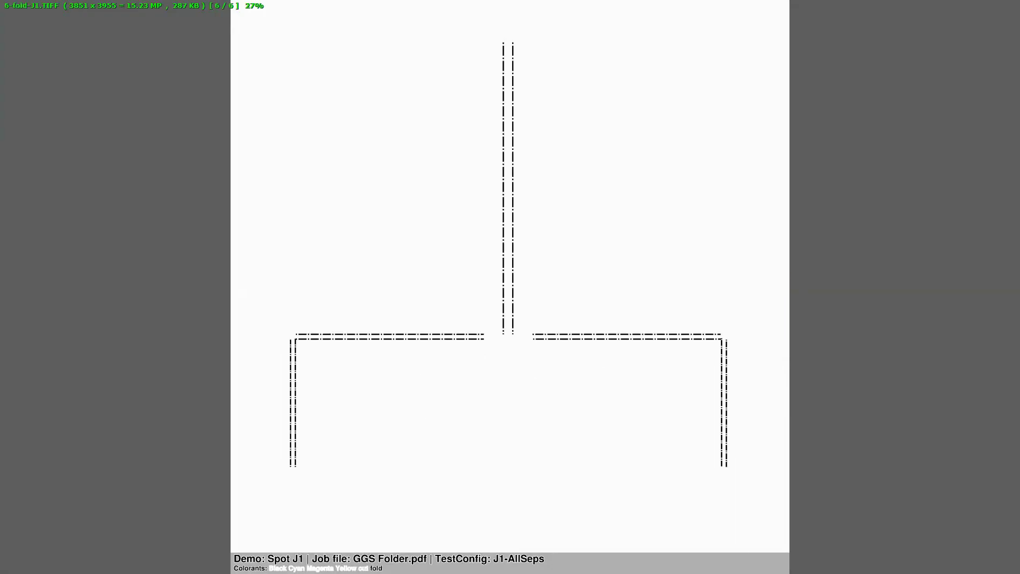
double_click(774, 277)
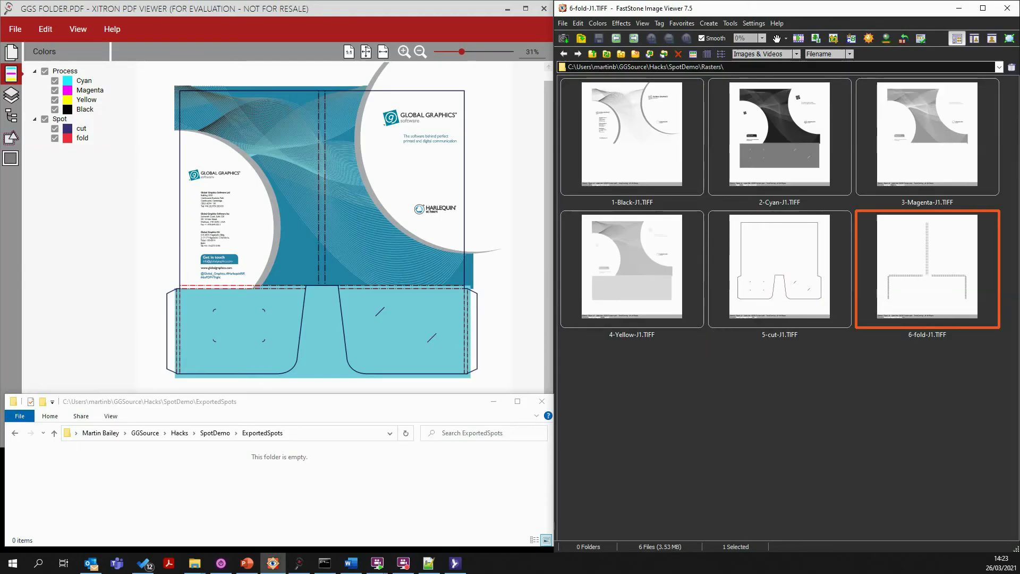
Output the J2 rasters and export GGS Folder.ps to the ExportedSpots folder from the Command Prompt
key(alt+Tab)
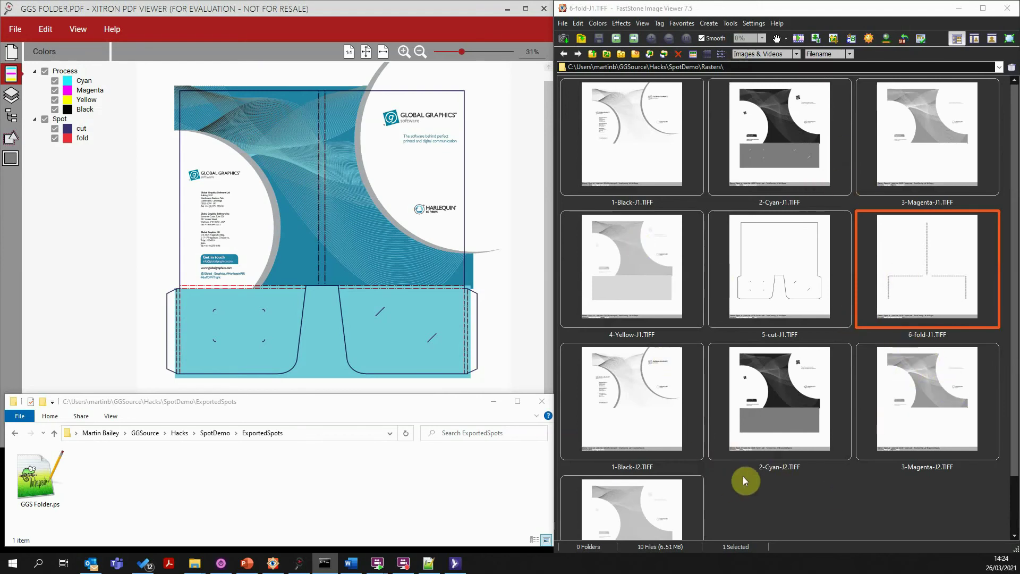
Sort the raster thumbnails by filename and compare the J1 and J2 versions of the Black and Cyan separations full screen
click(826, 55)
click(826, 65)
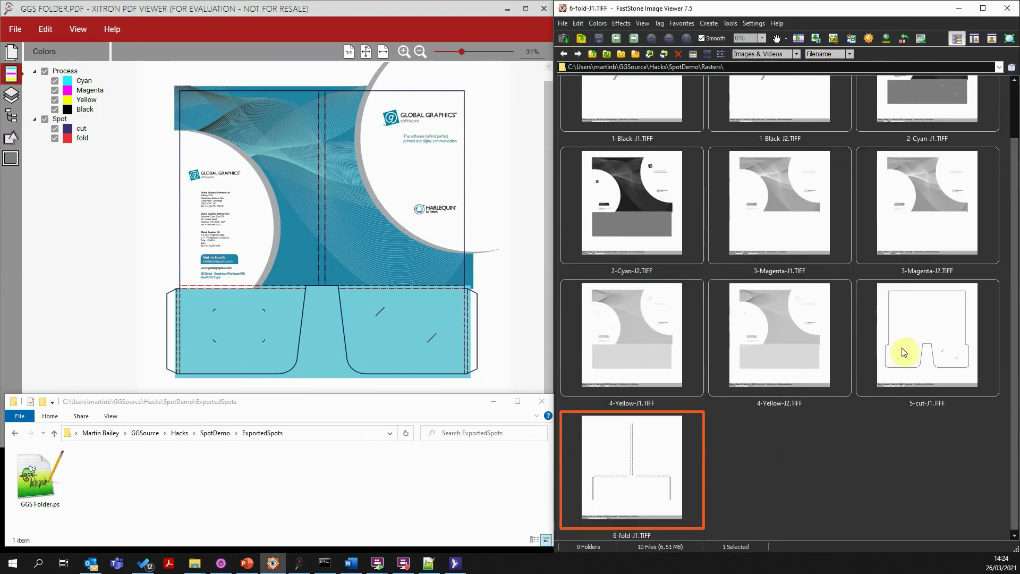
click(620, 129)
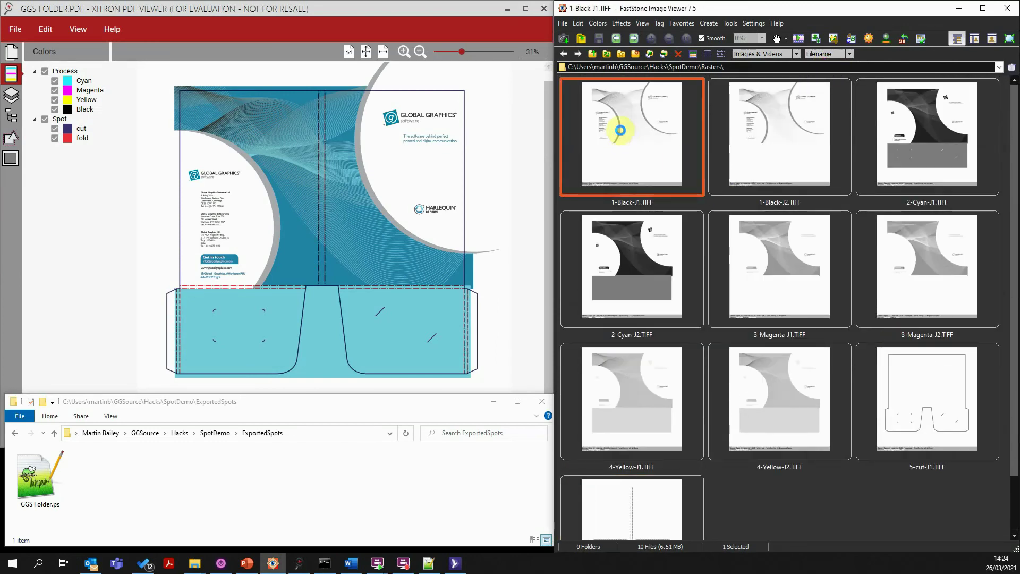
double_click(621, 130)
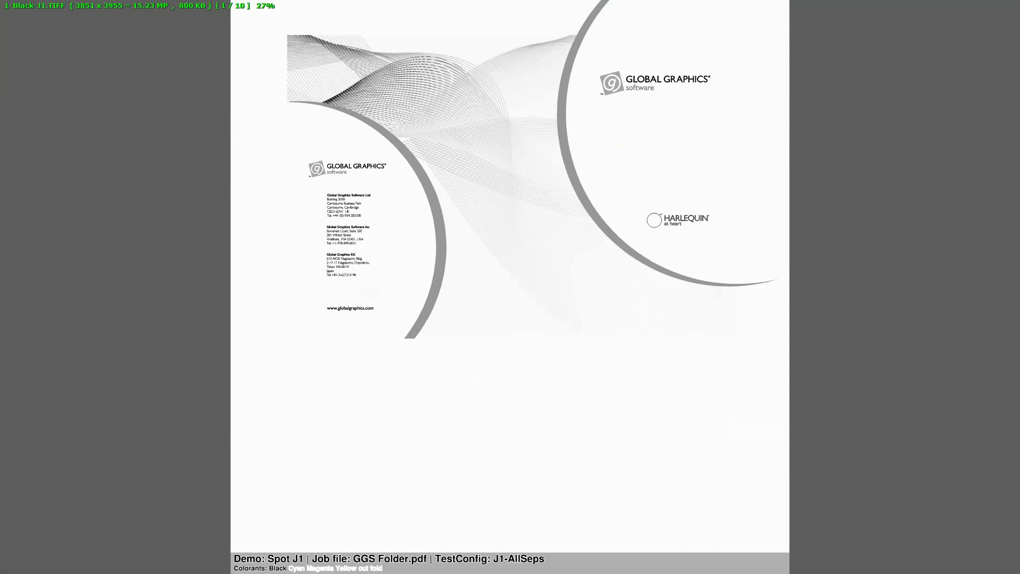
key(Right)
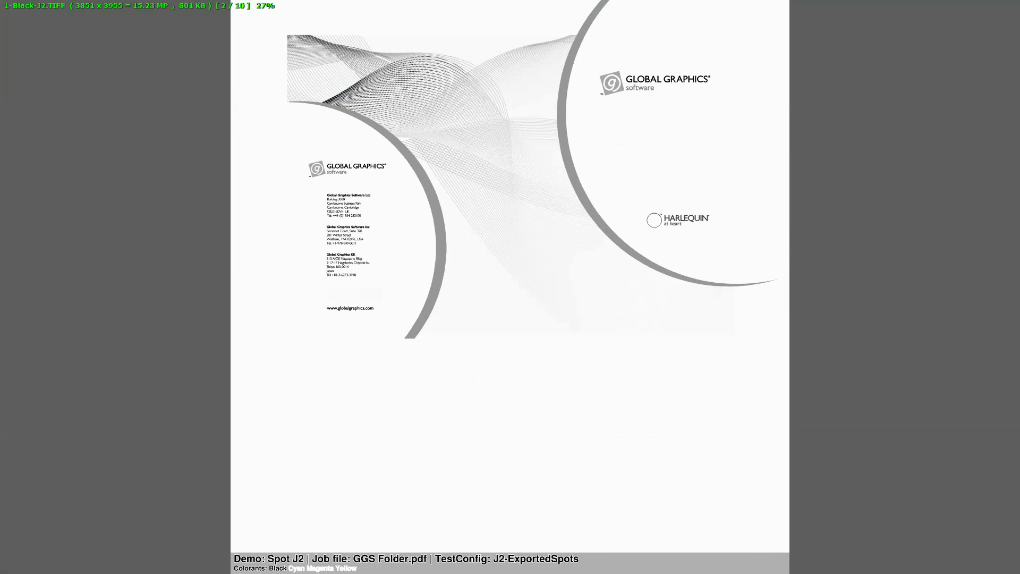
key(Right)
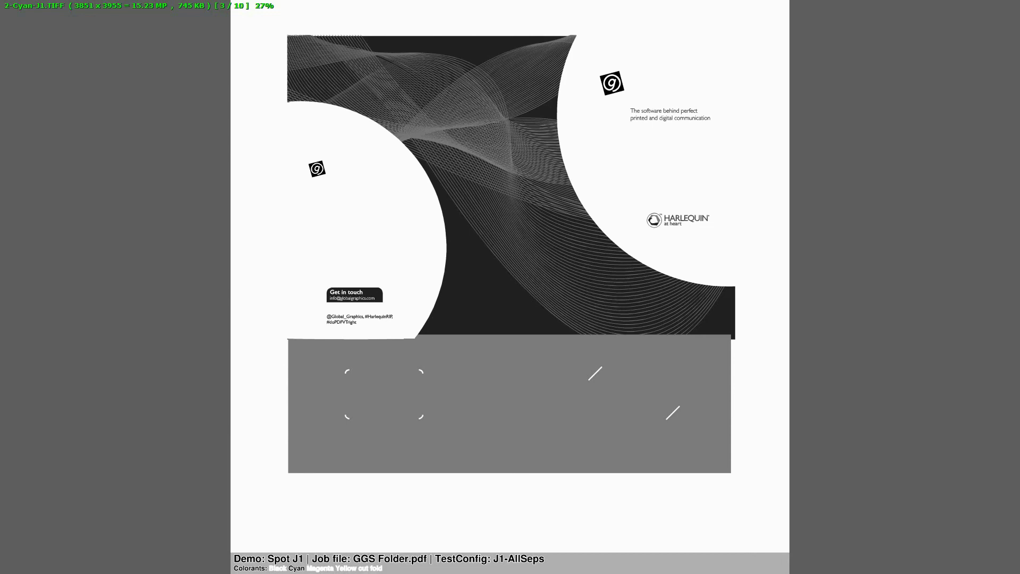
key(Right)
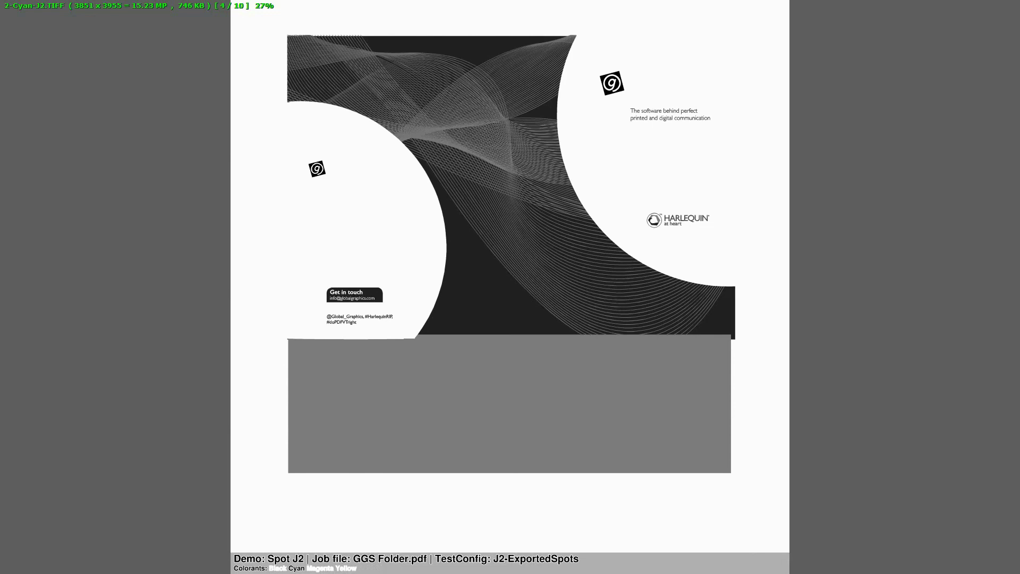
key(Escape)
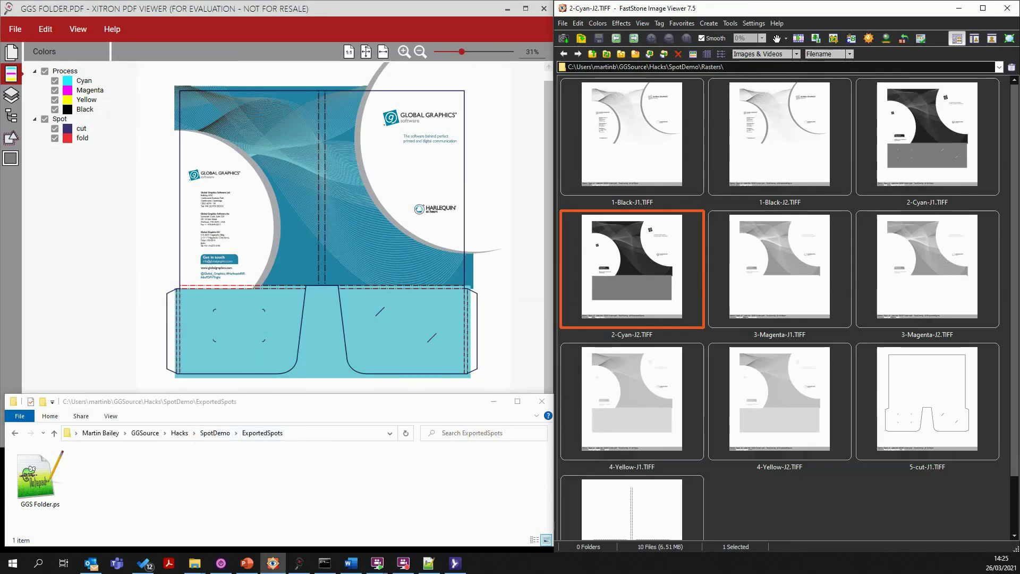
Output the J3 rasters of GGS Folder.ps from the Command Prompt and re-sort the thumbnails by filename
key(alt+Tab)
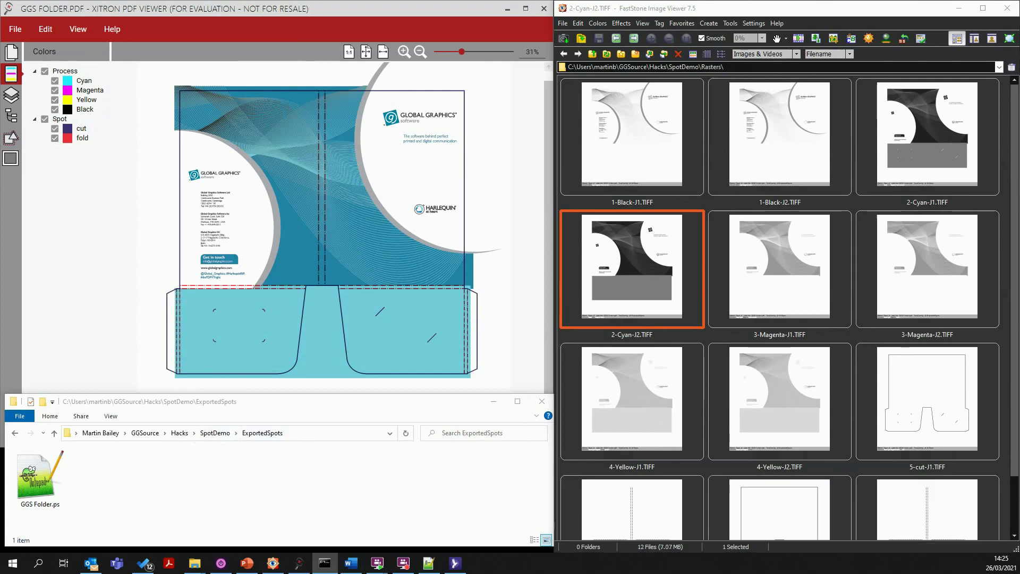
click(817, 55)
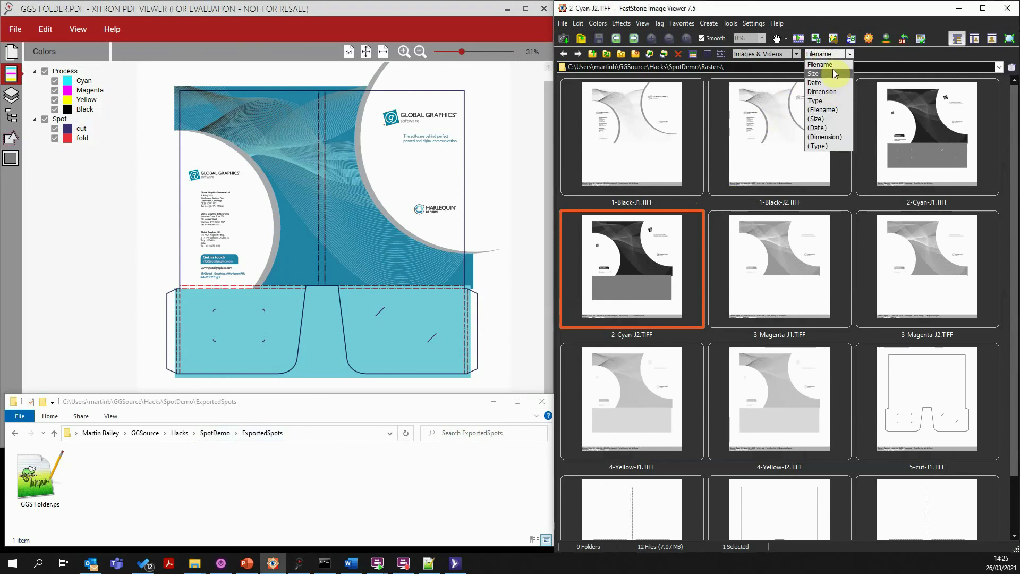
click(831, 66)
Compare the J1 and J3 versions of the cut and fold separations full screen, ending on 6-fold-J3.TIFF, and return to the thumbnails
scroll(903, 276, down, 1)
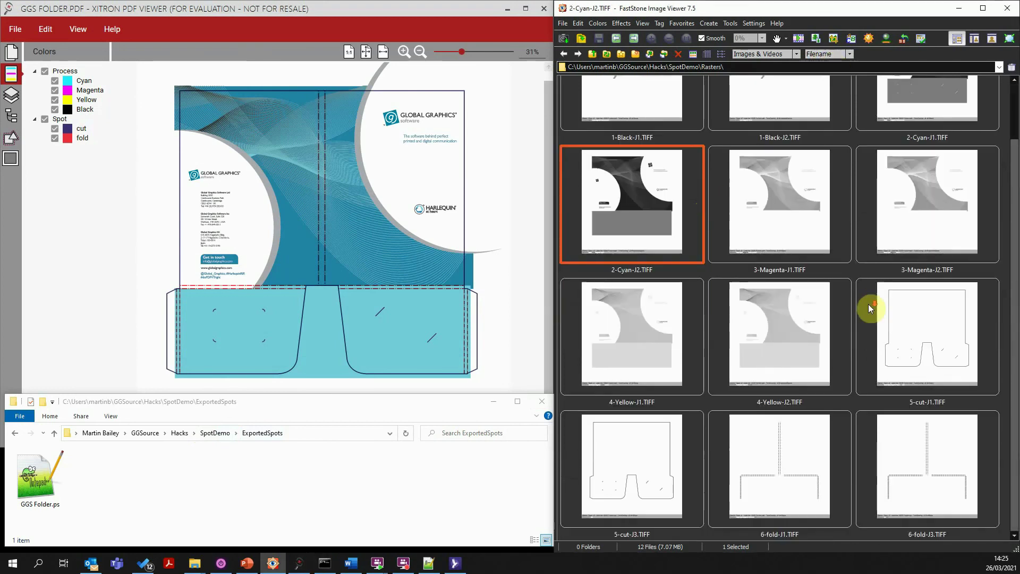
click(916, 326)
double_click(916, 328)
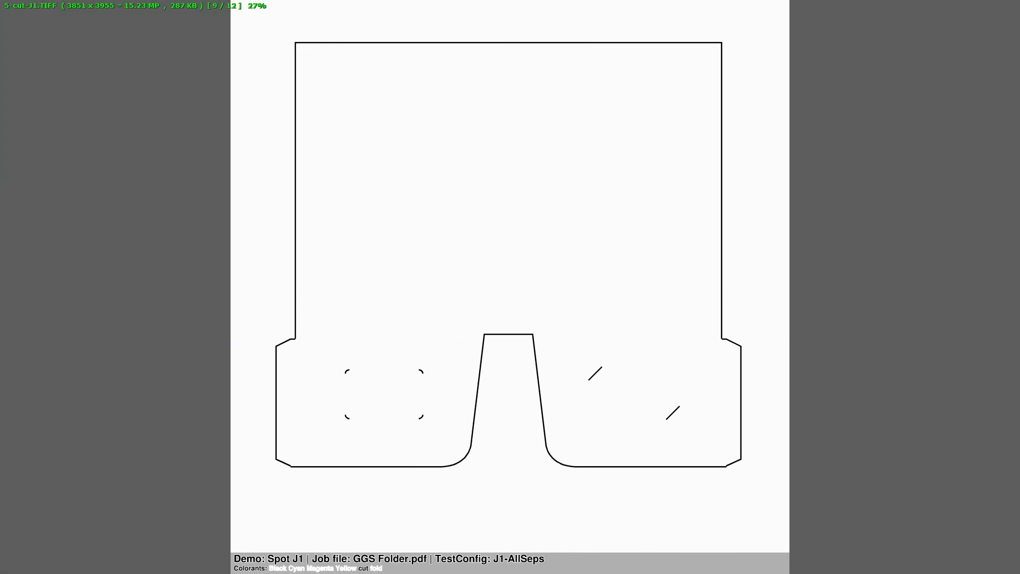
key(Right)
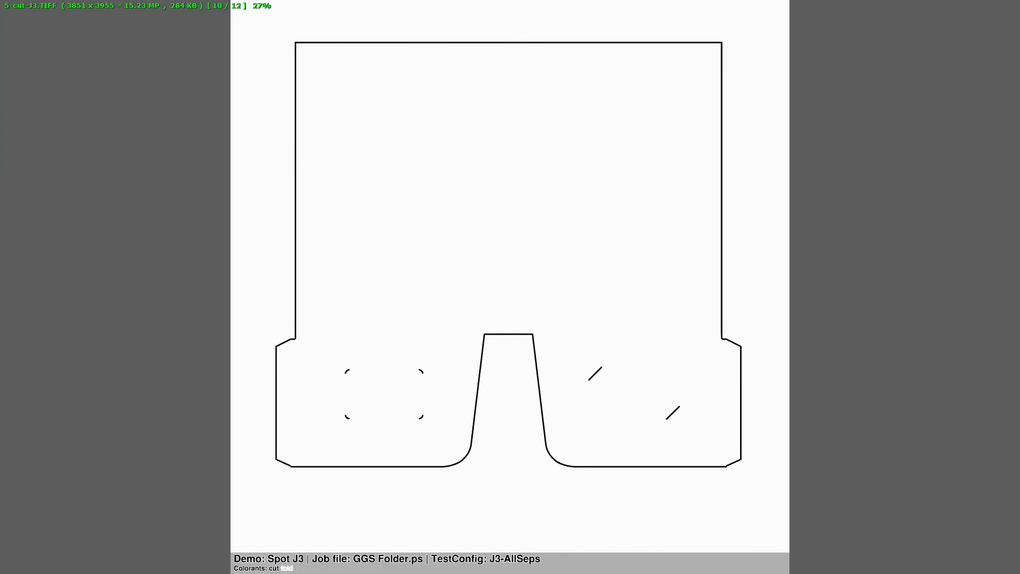
key(Right)
key(Right)
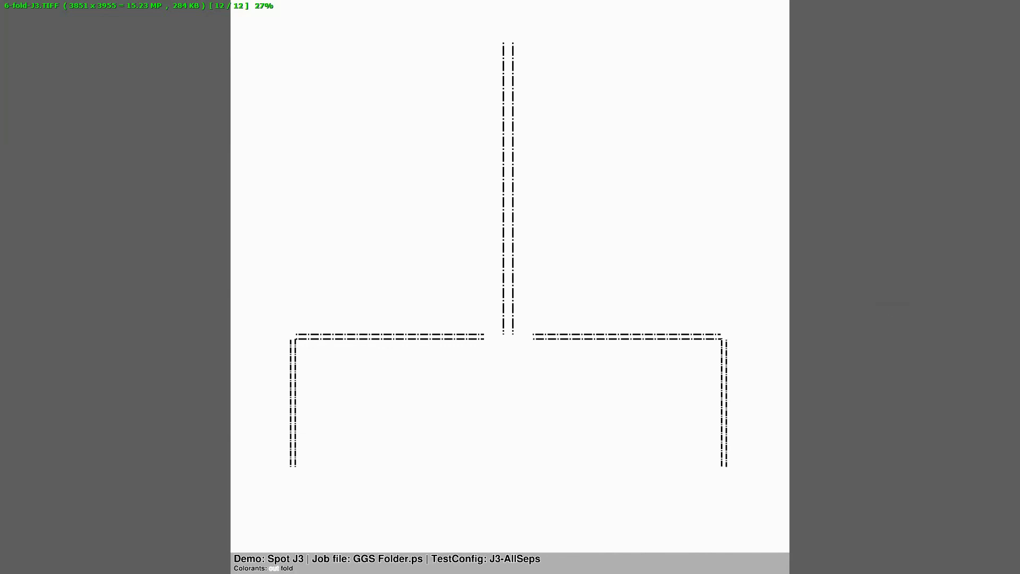
key(1)
key(Escape)
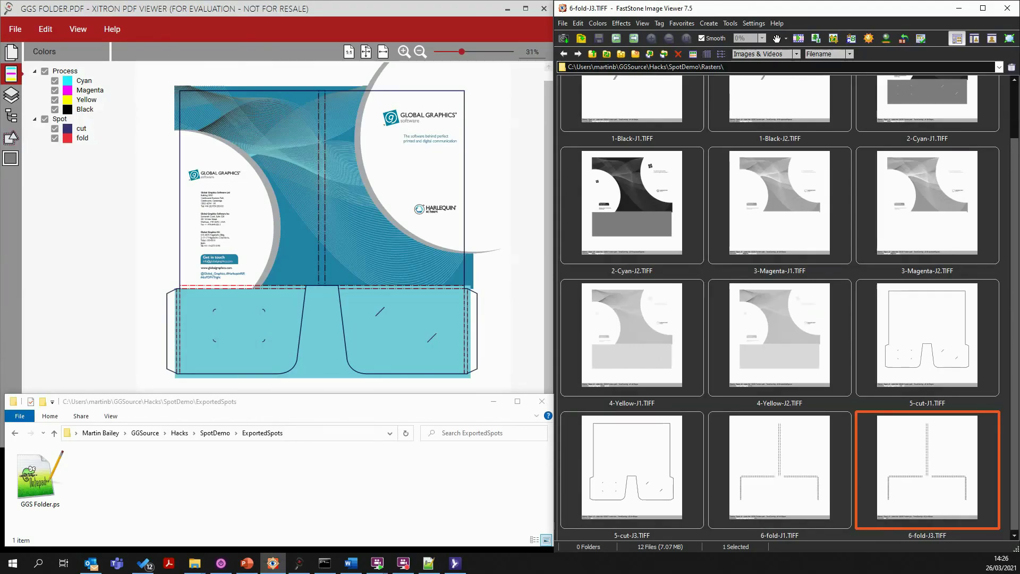